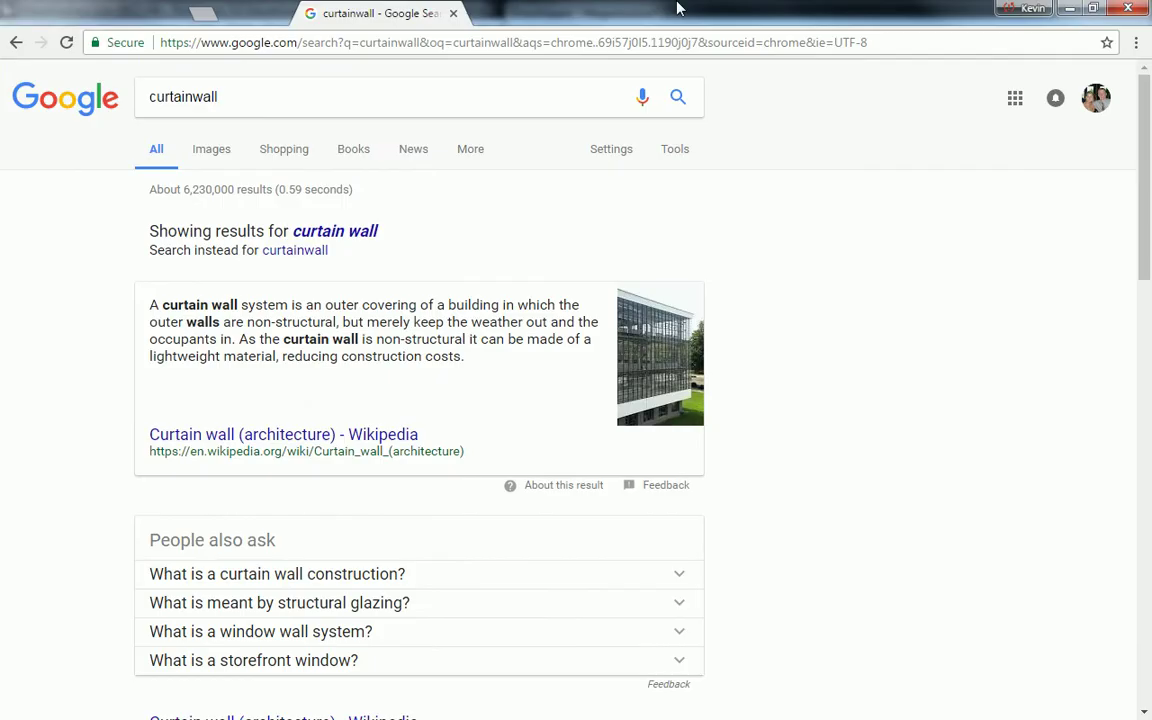
Browse image results for curtain wall and examine the panel patterns of several glass facade photos, finishing by closing the browser
click(211, 150)
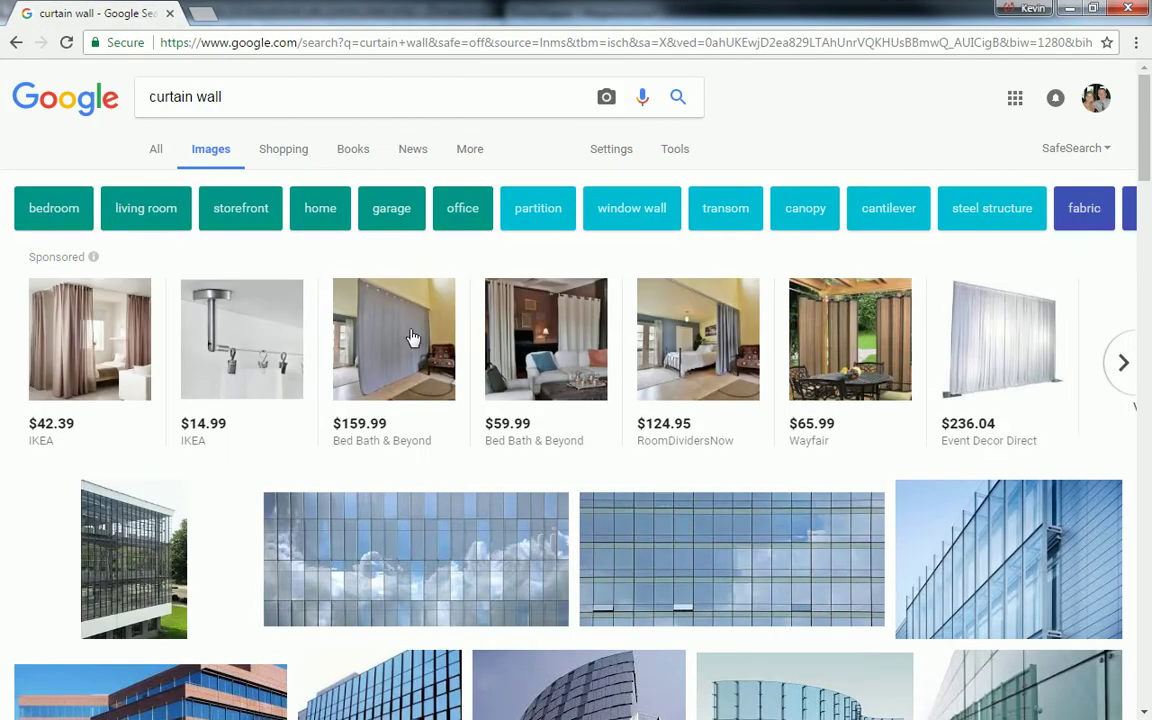
scroll(560, 385, down, 4)
scroll(565, 375, down, 6)
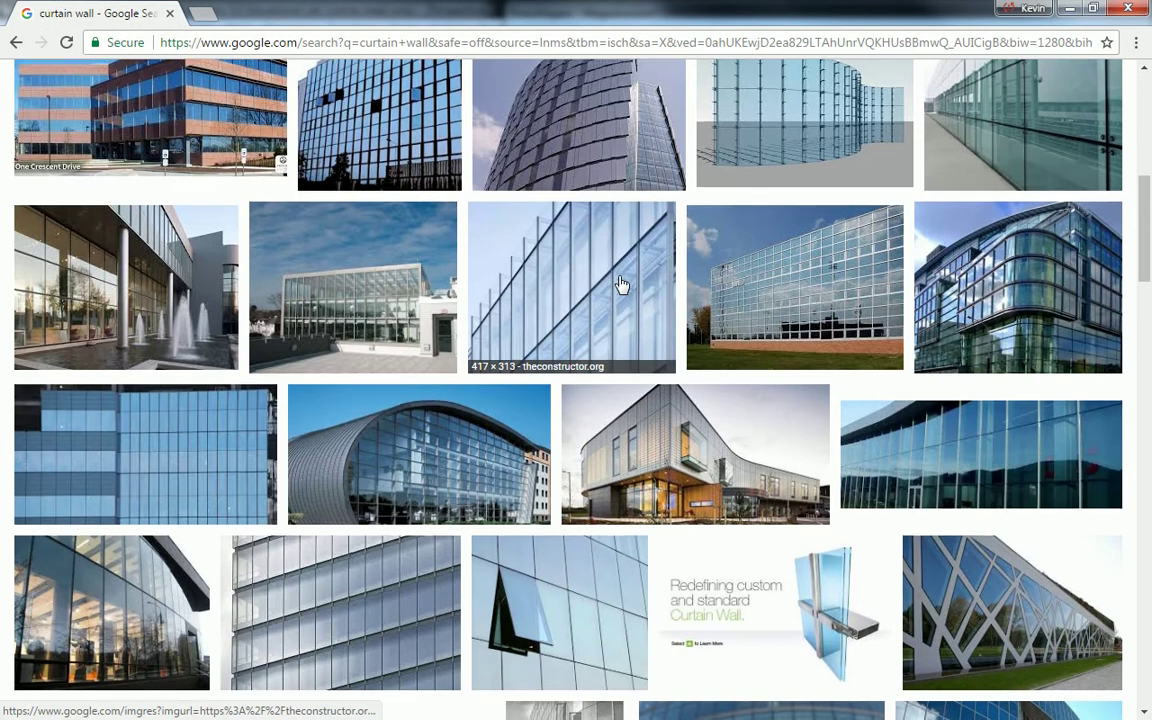
scroll(355, 256, down, 2)
click(82, 265)
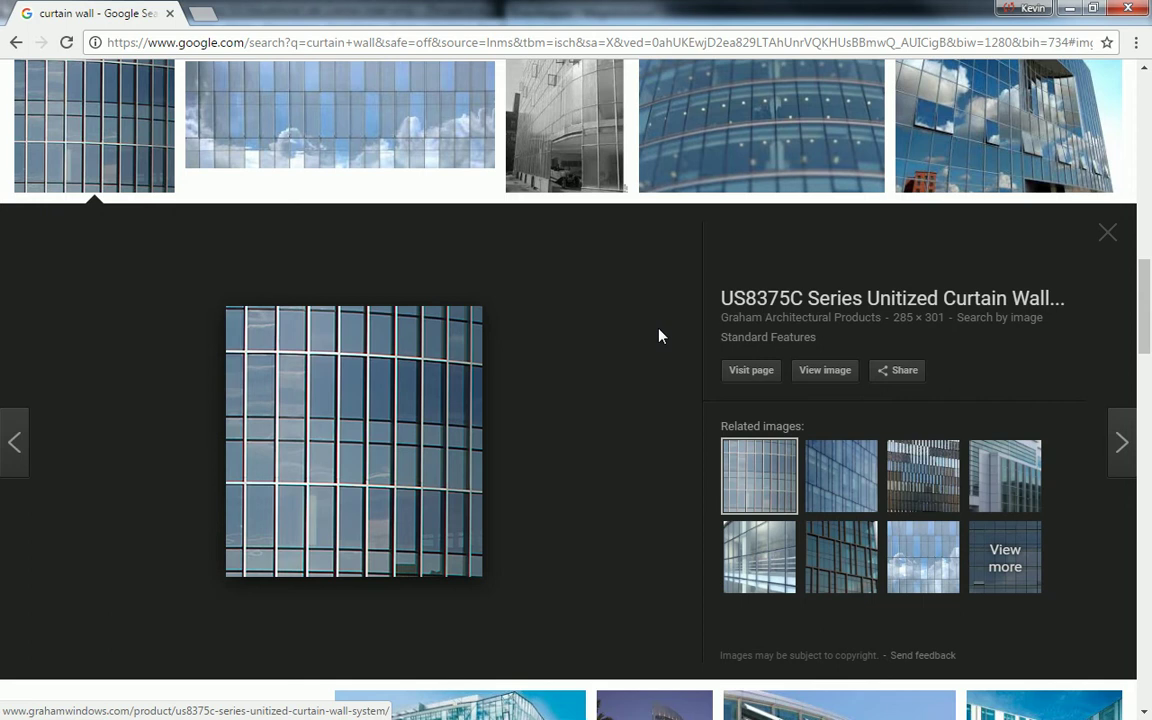
click(988, 128)
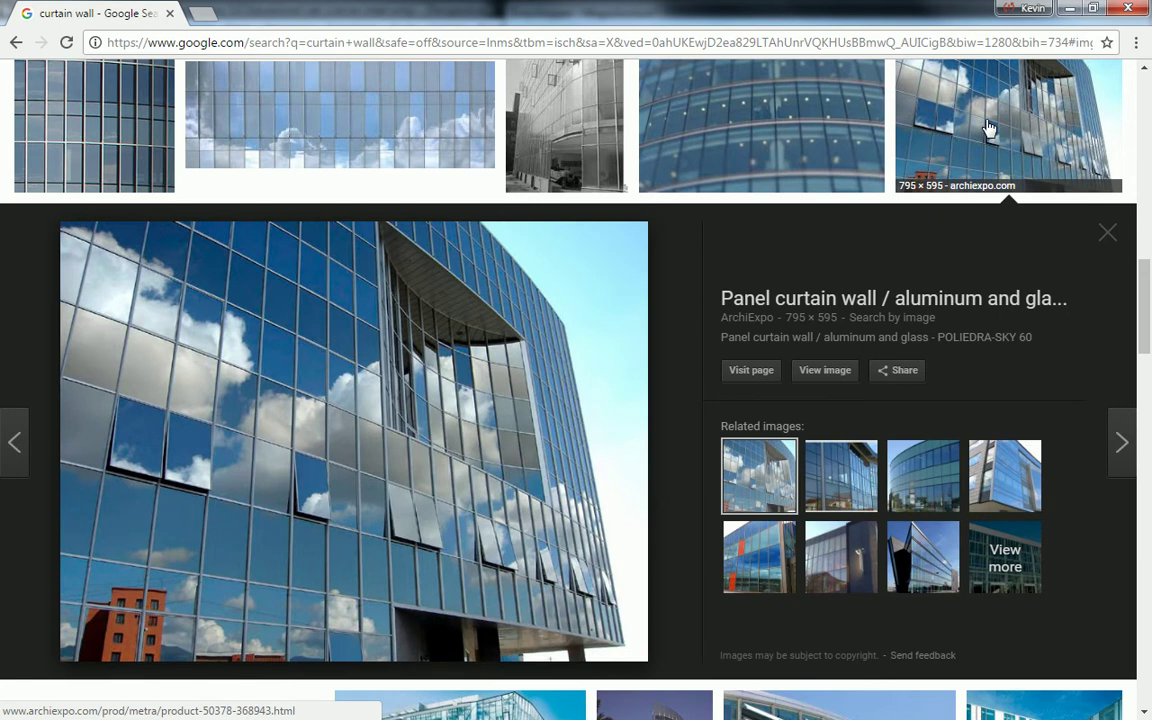
click(800, 130)
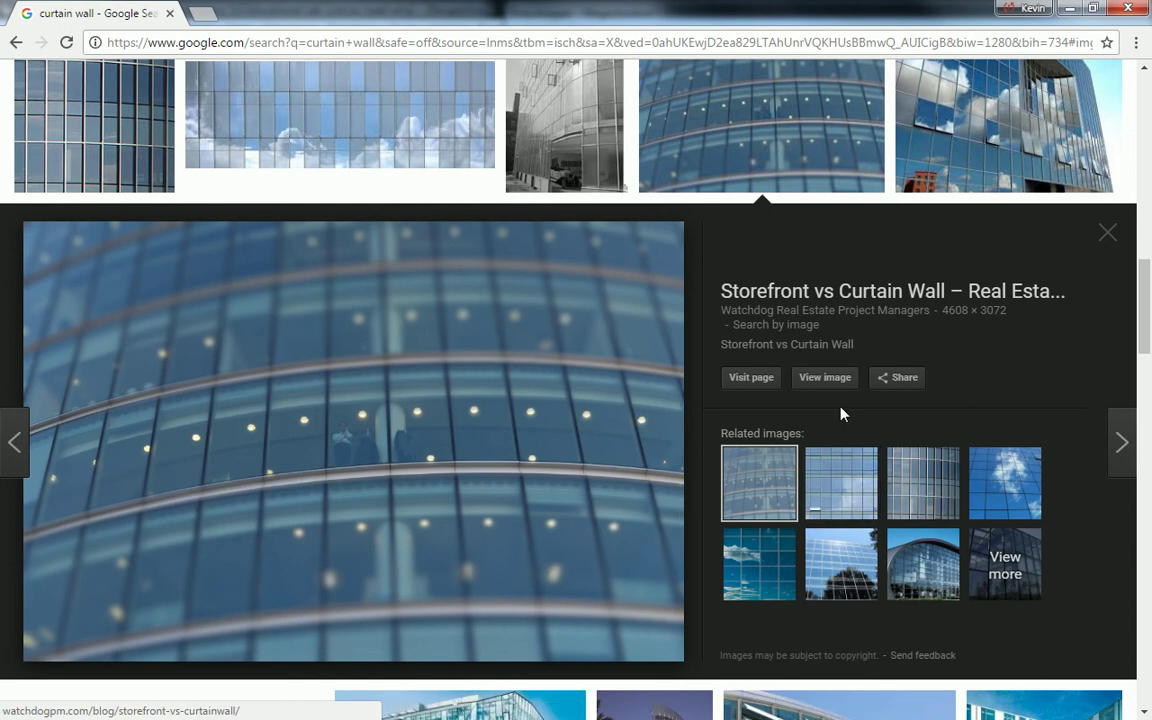
click(828, 474)
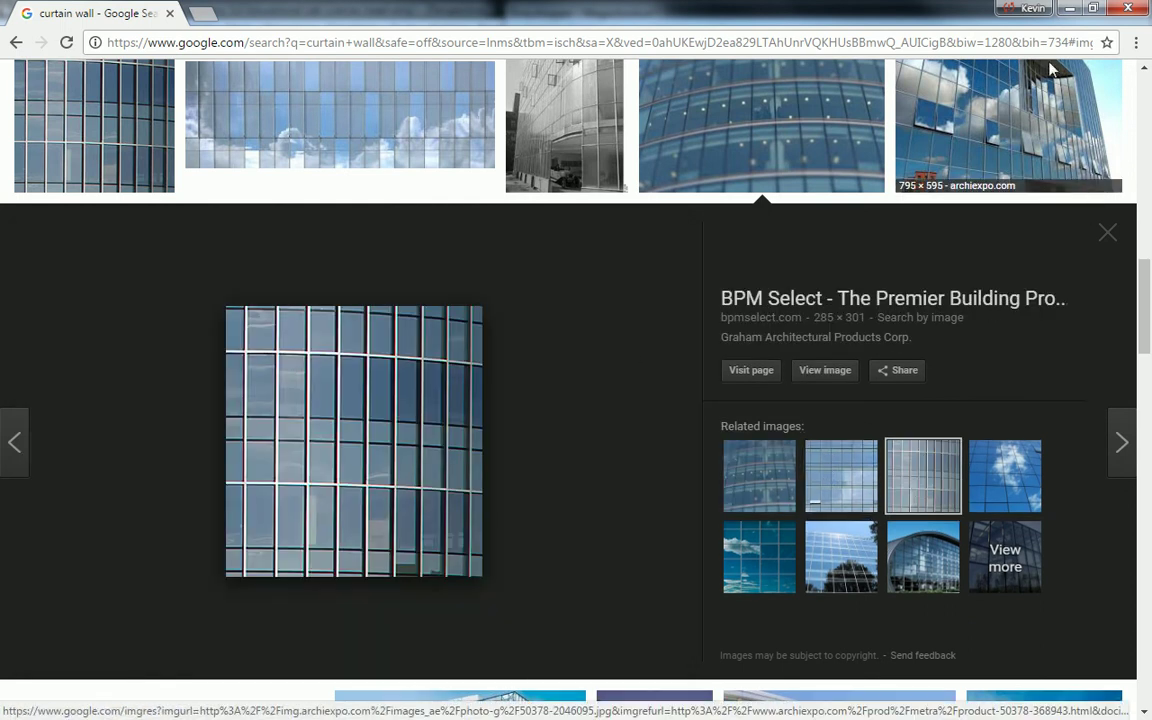
click(1127, 10)
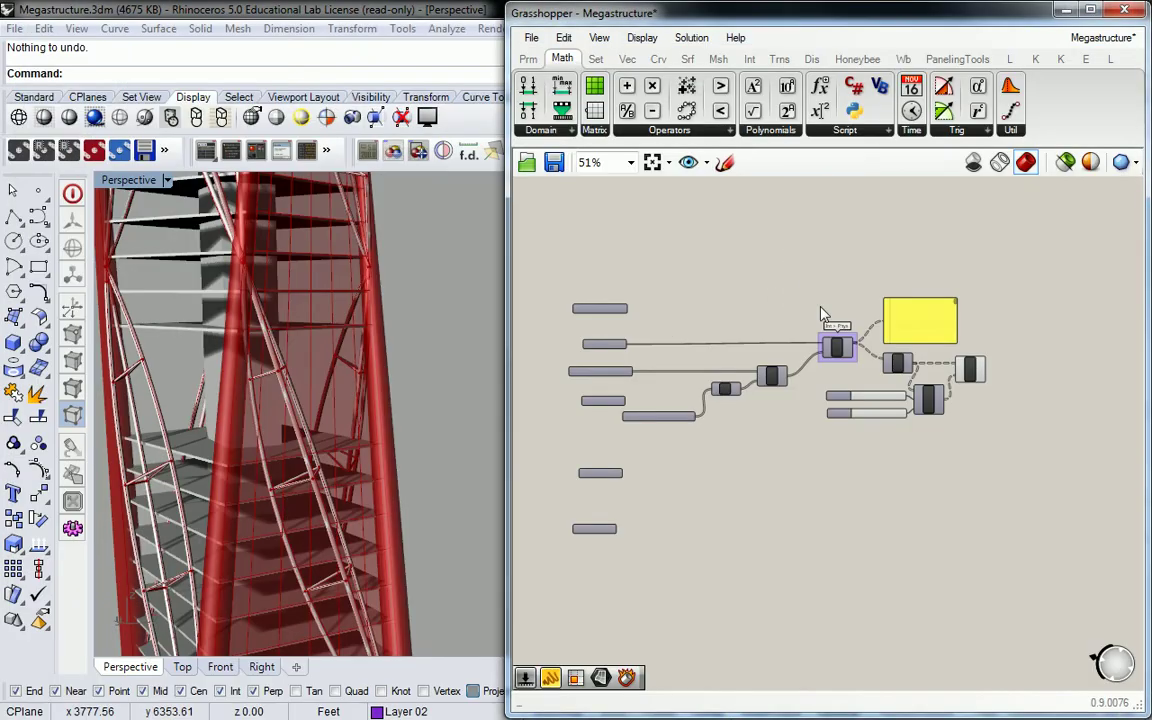
In Grasshopper, place a second Isotrim component on the canvas beyond the existing Isotrim that subdivides the loft
scroll(797, 301, up, 4)
right_drag(858, 338, 524, 344)
click(698, 393)
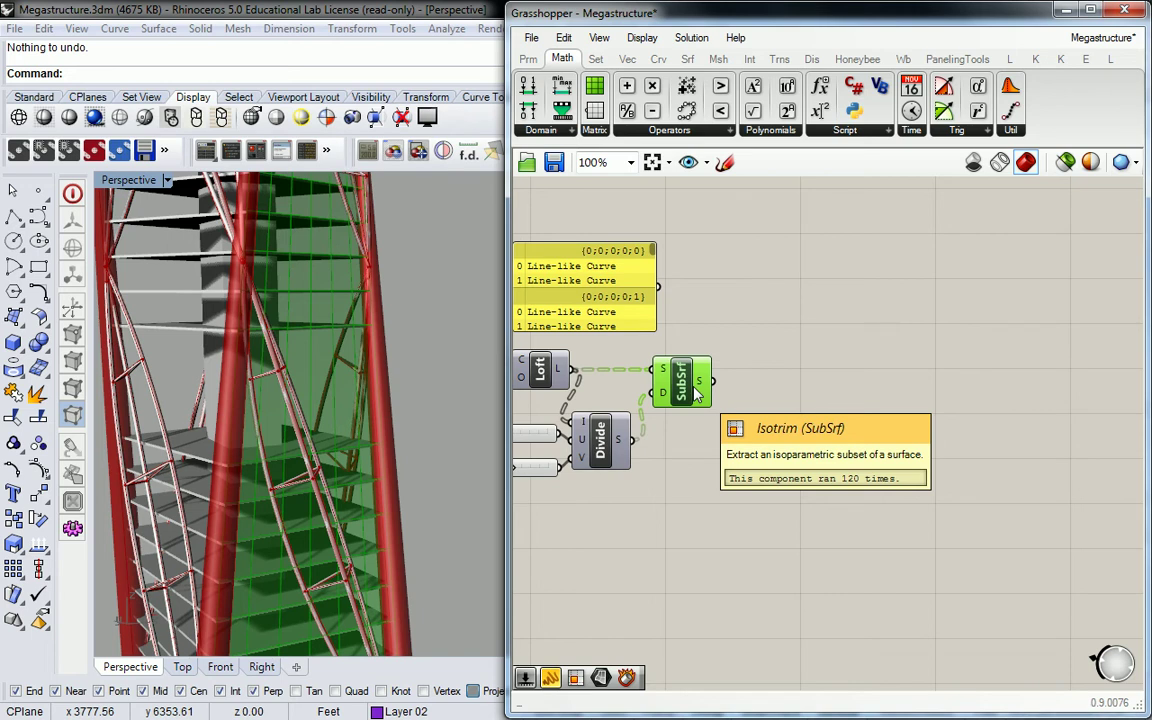
click(729, 326)
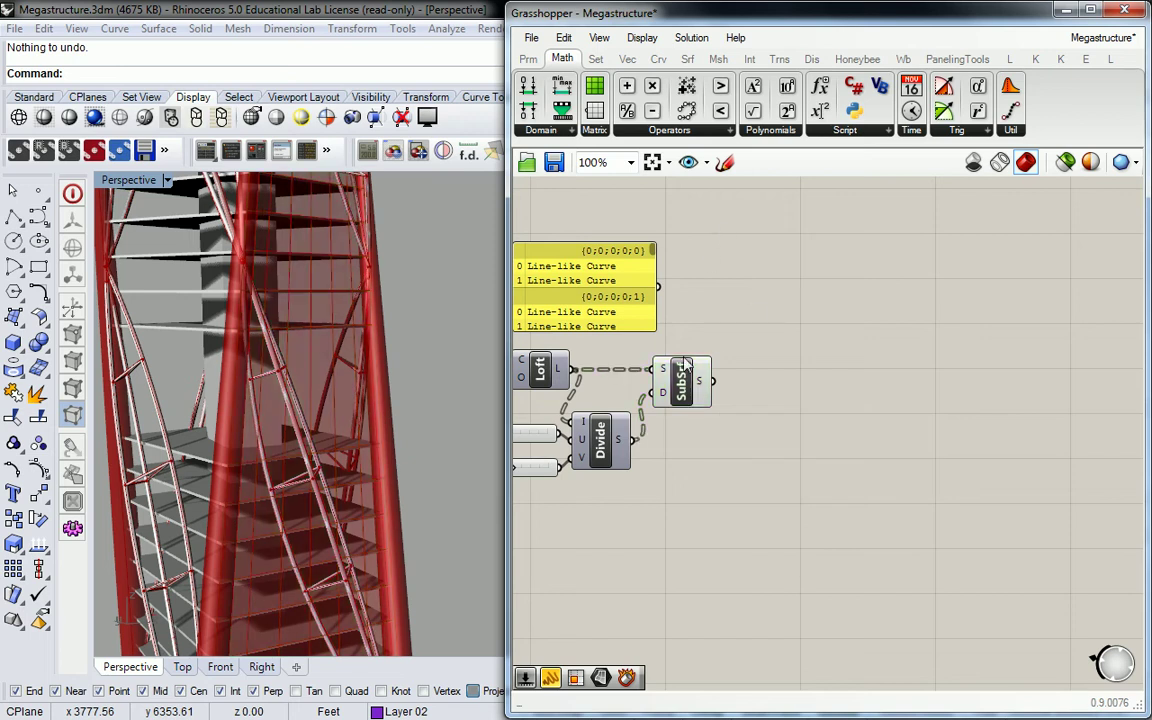
click(688, 59)
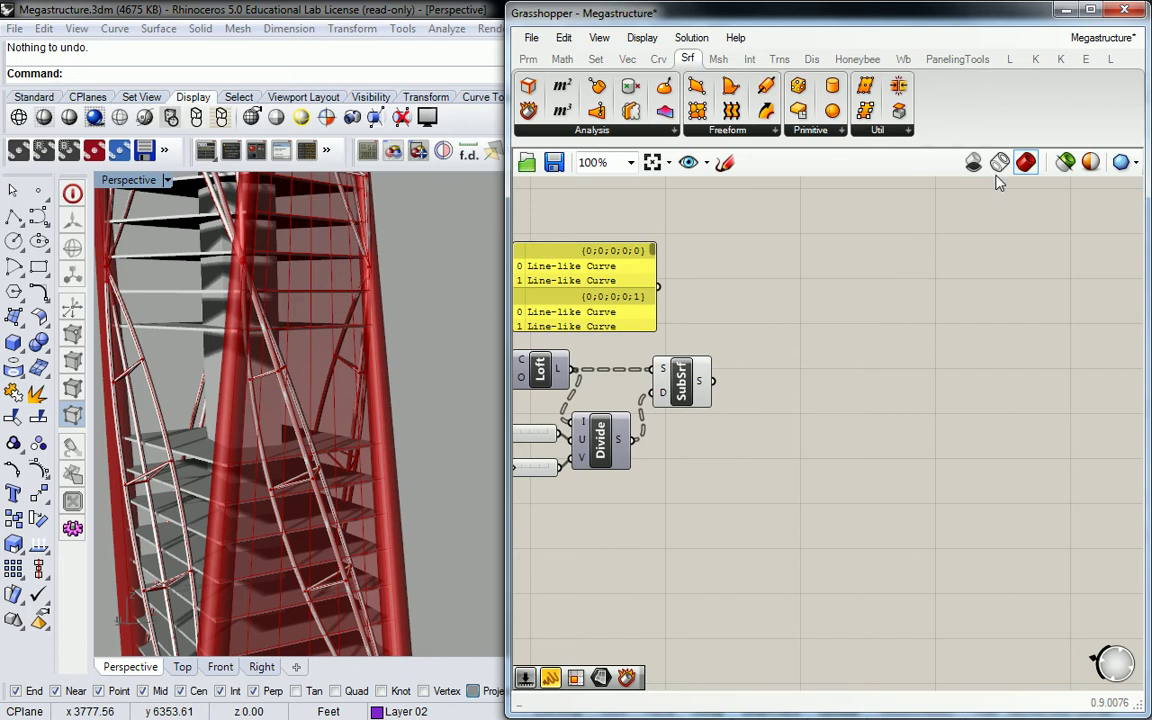
click(905, 131)
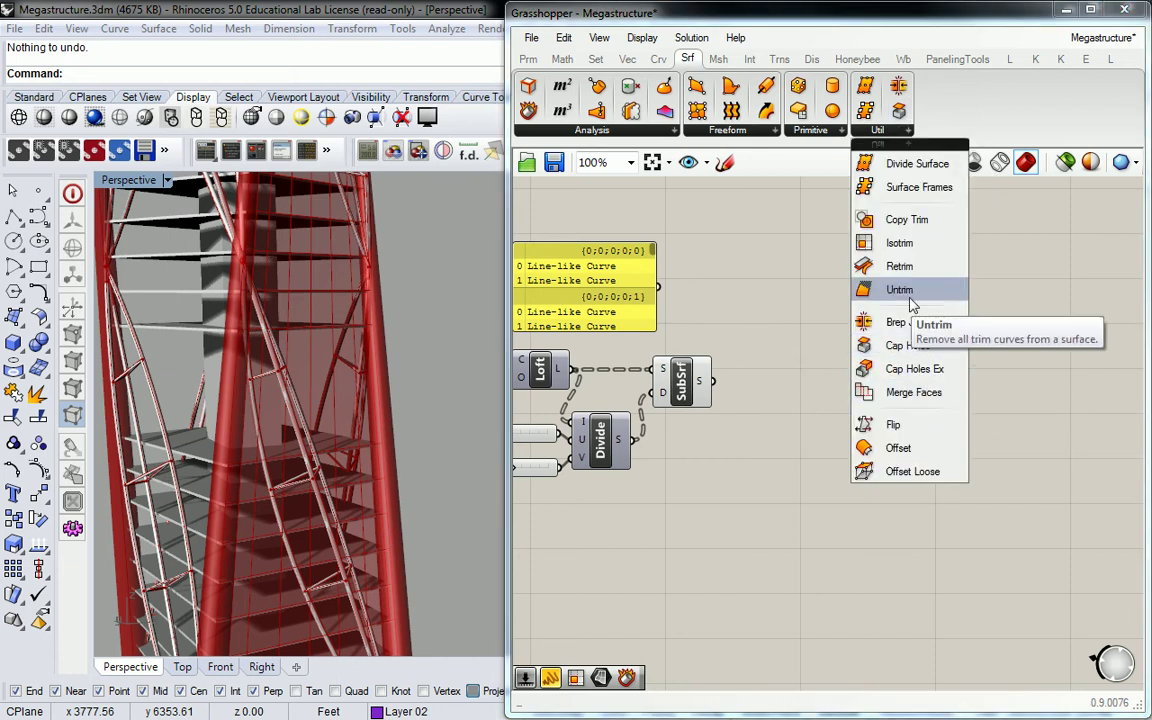
drag(910, 248, 862, 398)
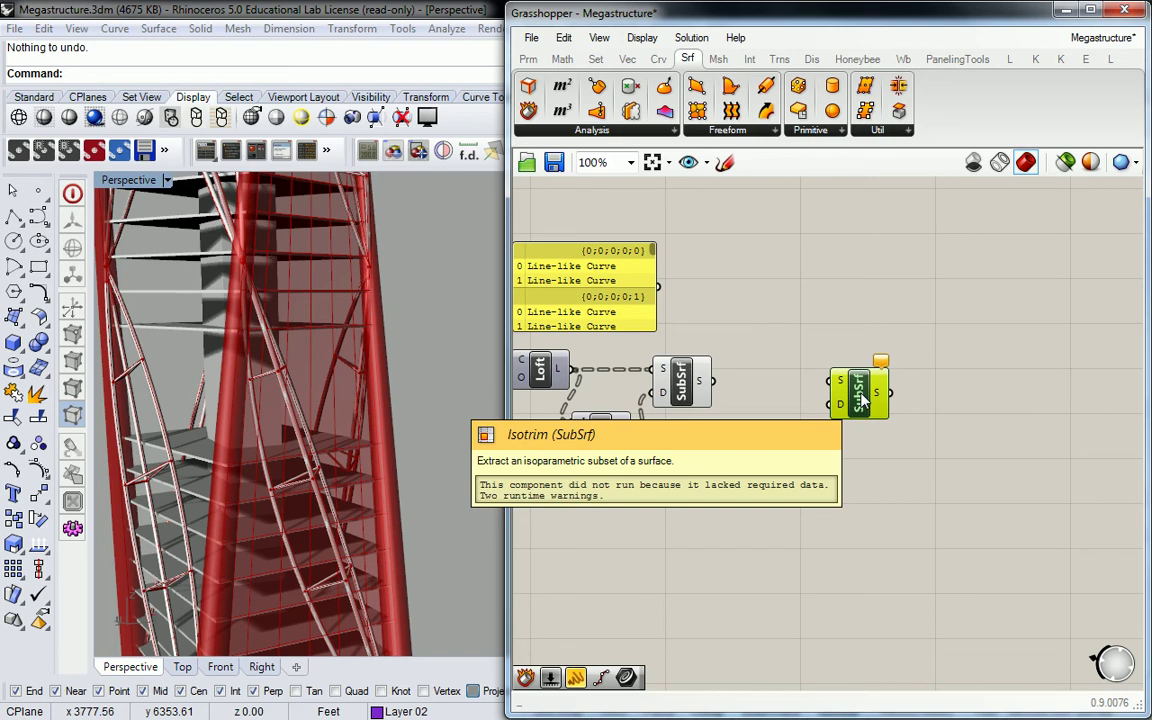
click(818, 398)
Add a Construct Domain² component taking four numbers (U0, U1, V0, V1) and position it below the two Isotrim components
click(563, 59)
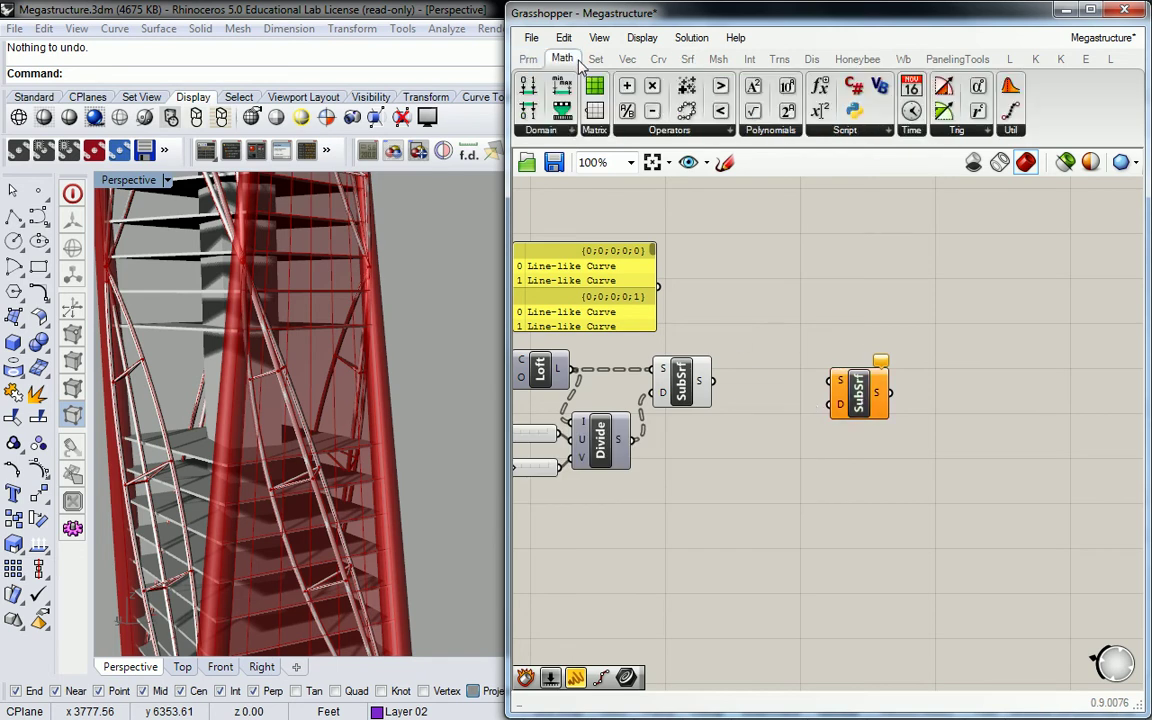
click(571, 131)
click(579, 386)
click(779, 462)
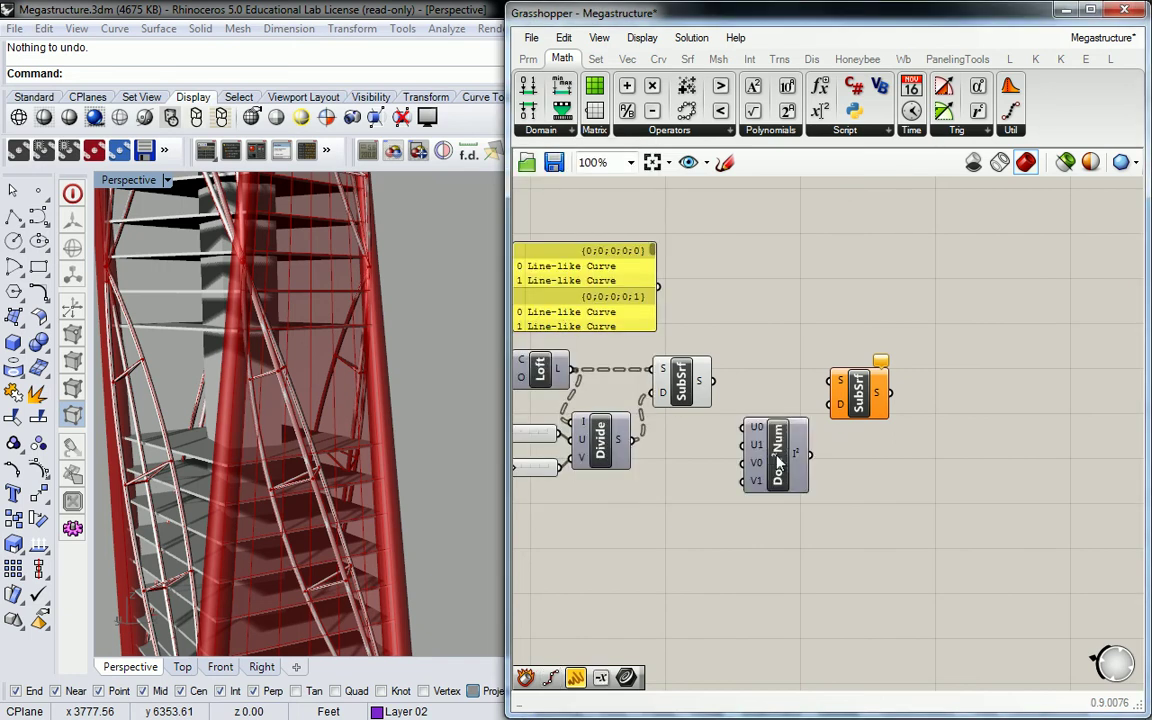
drag(779, 462, 777, 550)
Create four number sliders ranging from 0 to 1.00 and connect them to the U0, U1, V0 and V1 domain inputs
click(612, 542)
double_click(612, 540)
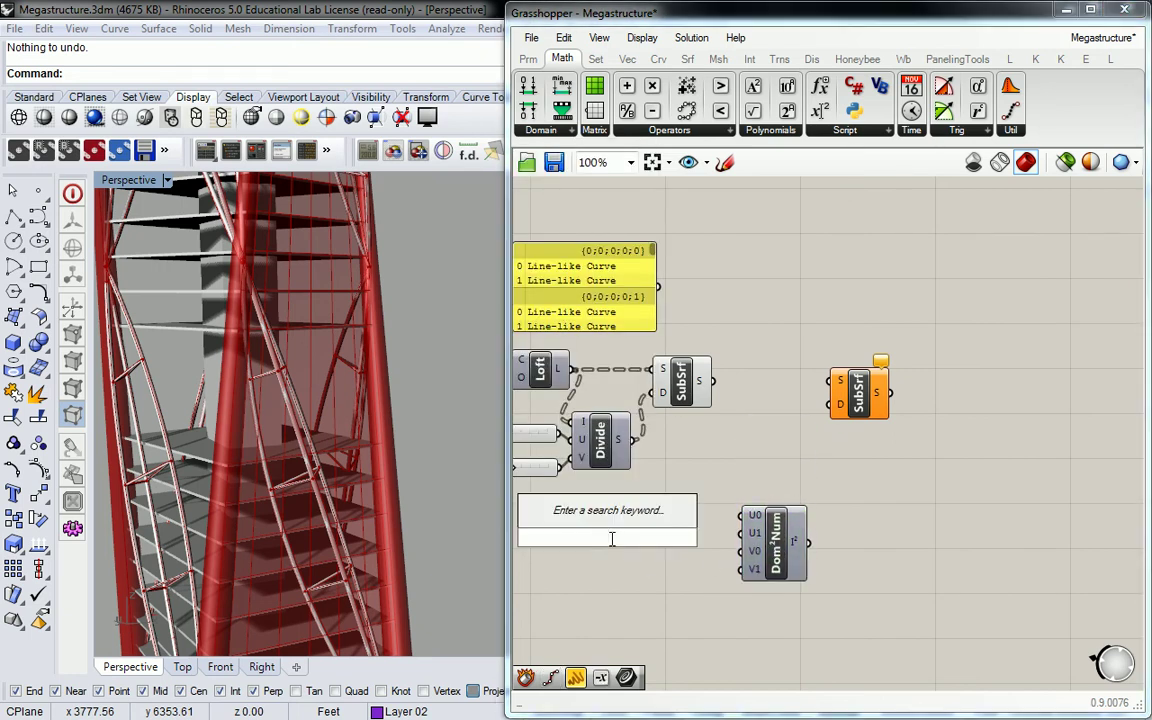
text(0<100)
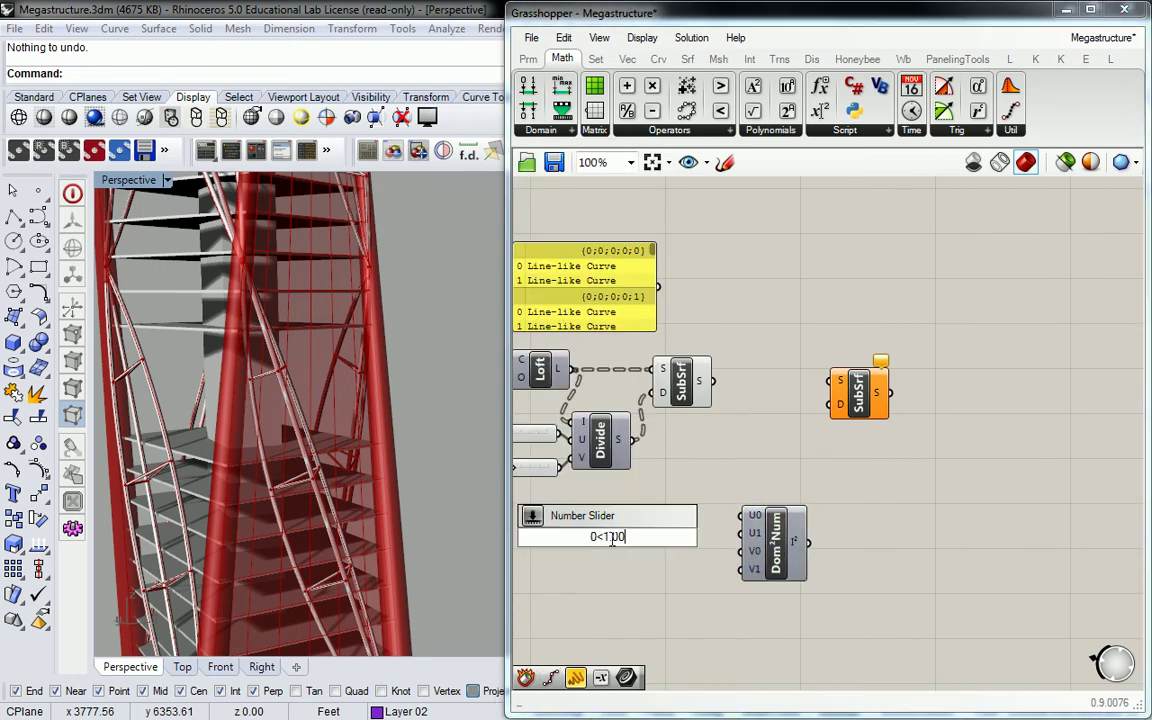
key(Return)
click(625, 520)
drag(632, 528, 654, 606)
drag(668, 535, 741, 551)
drag(702, 595, 741, 569)
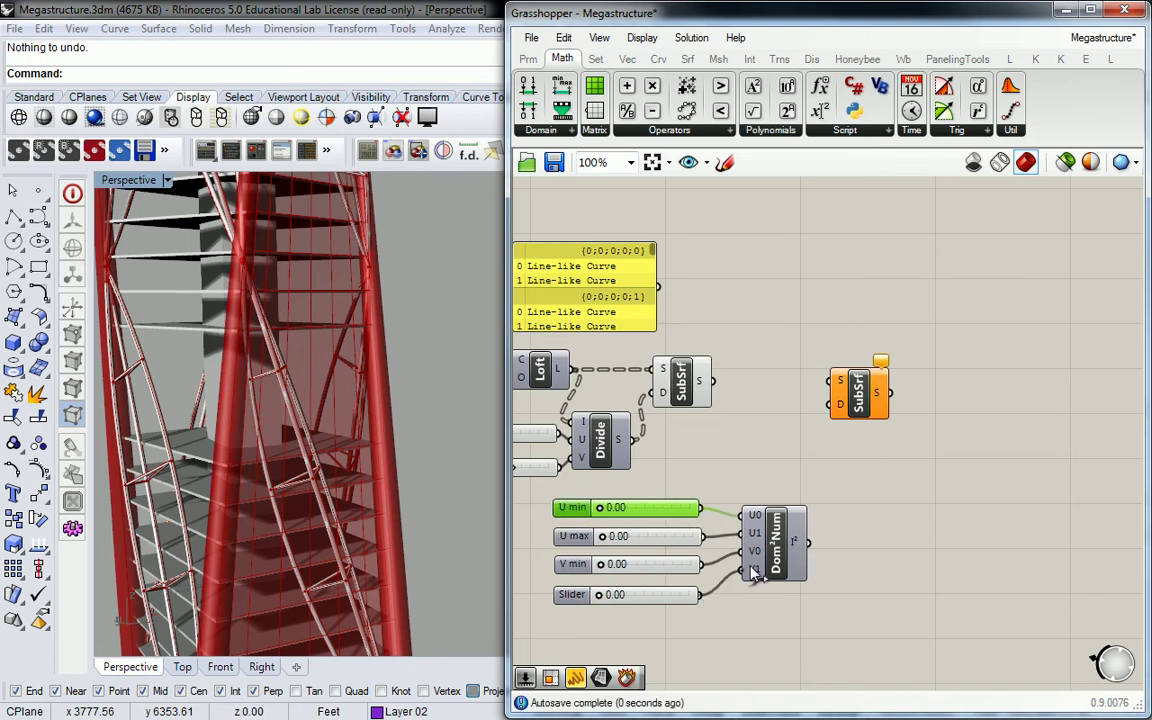
drag(845, 396, 873, 397)
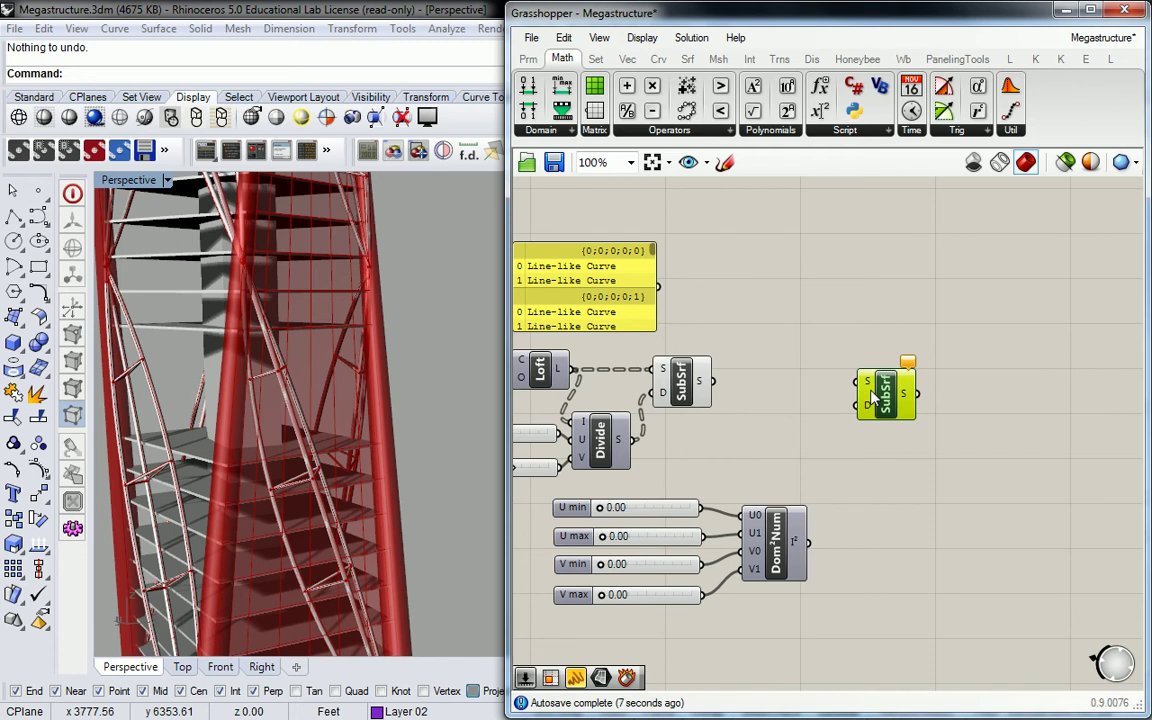
Set the U min slider to 0.02 and the U max slider to 0.98
double_click(622, 510)
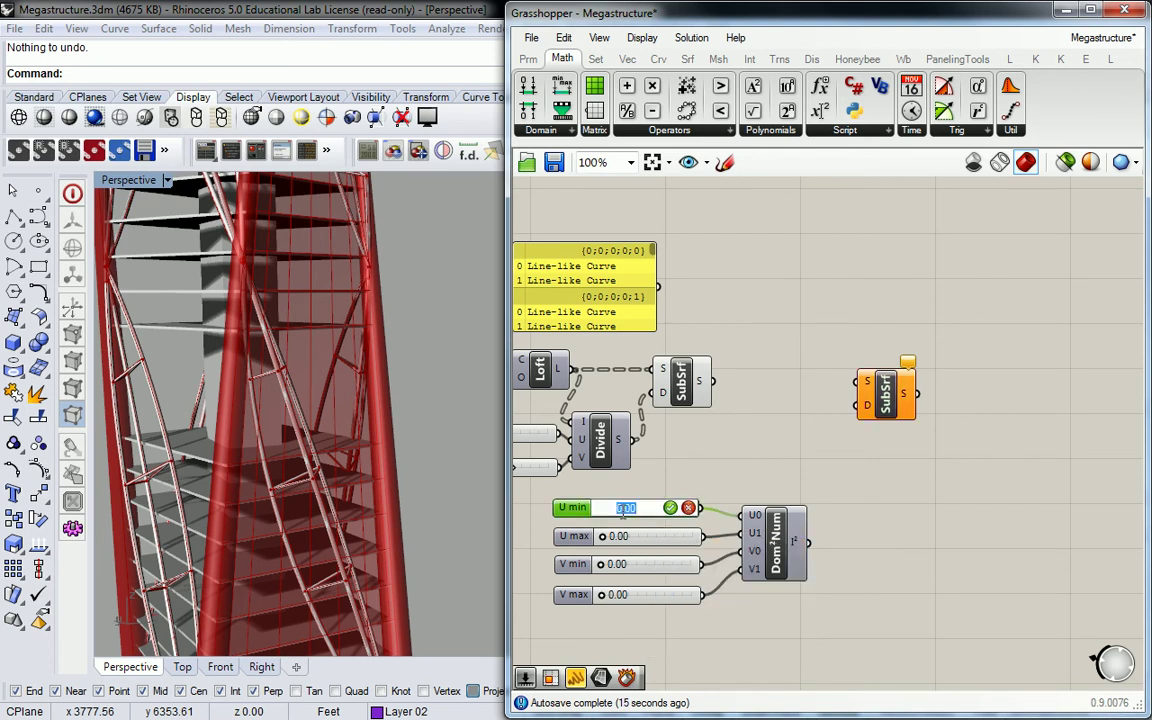
text(.02)
click(670, 508)
click(628, 537)
double_click(630, 537)
text(.98)
click(672, 537)
Set the V min slider to 0.02 and the V max slider to 0.98
double_click(623, 565)
text(.02)
click(671, 565)
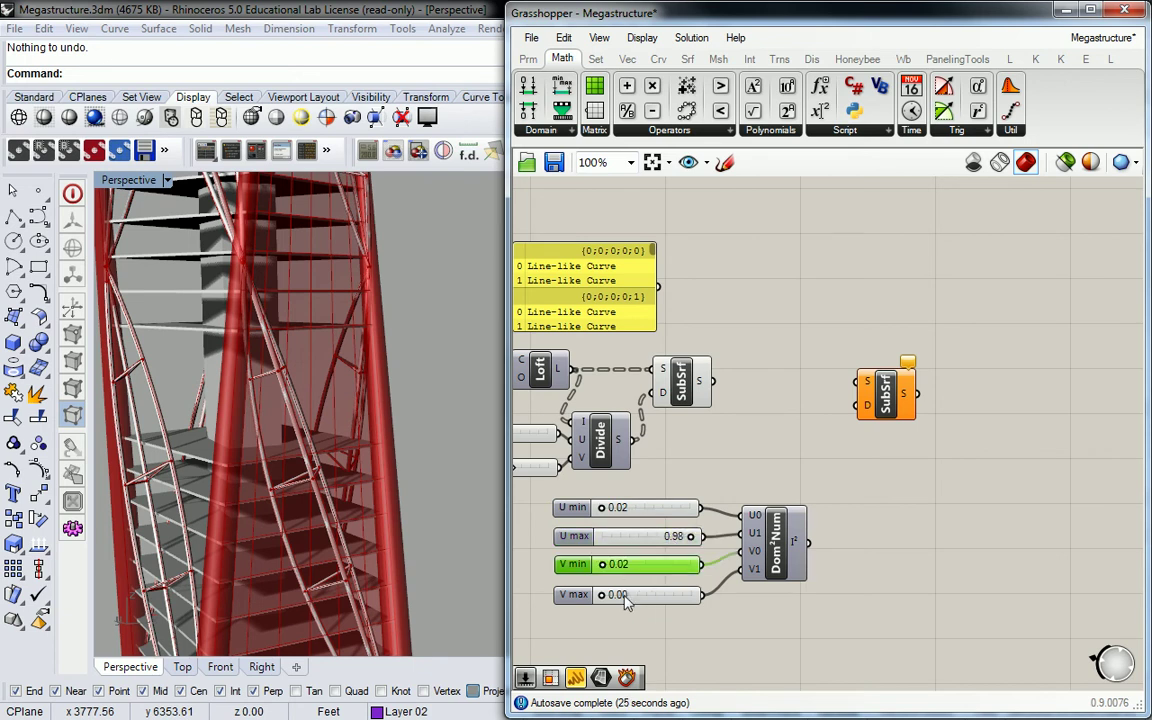
double_click(633, 595)
text(.98)
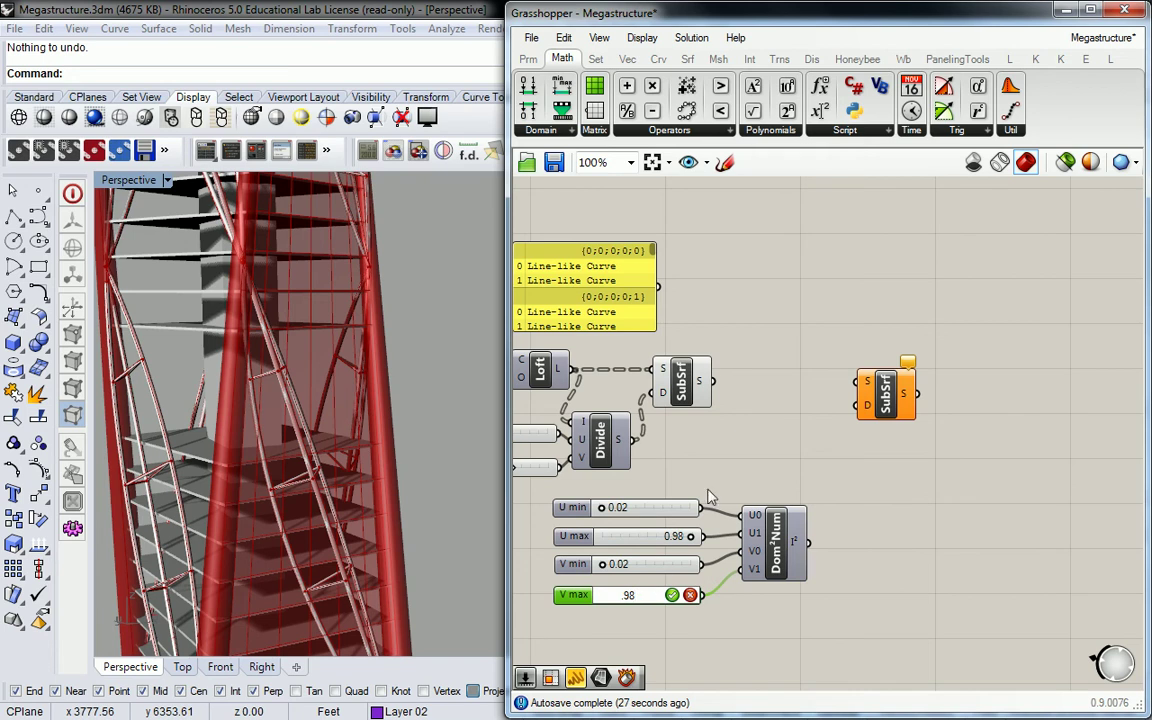
click(672, 595)
Connect the domain and the first Isotrim's surfaces to the second Isotrim, and reparameterize its surface input
drag(809, 543, 861, 405)
drag(711, 381, 847, 381)
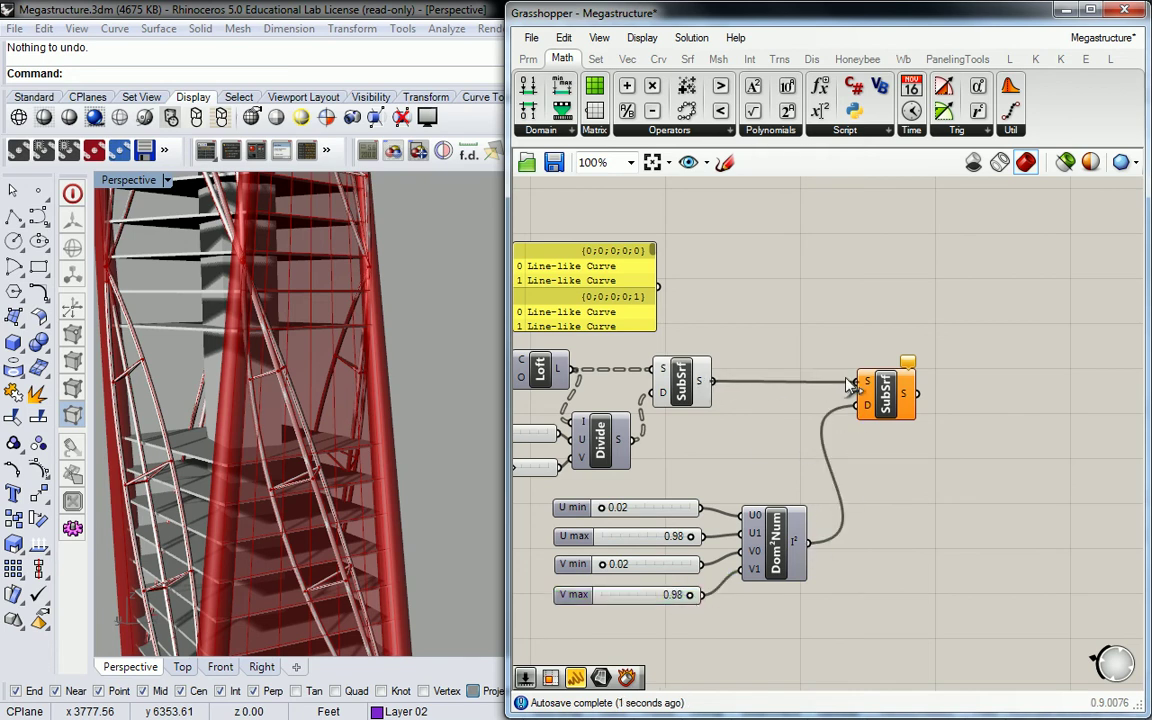
right_click(866, 385)
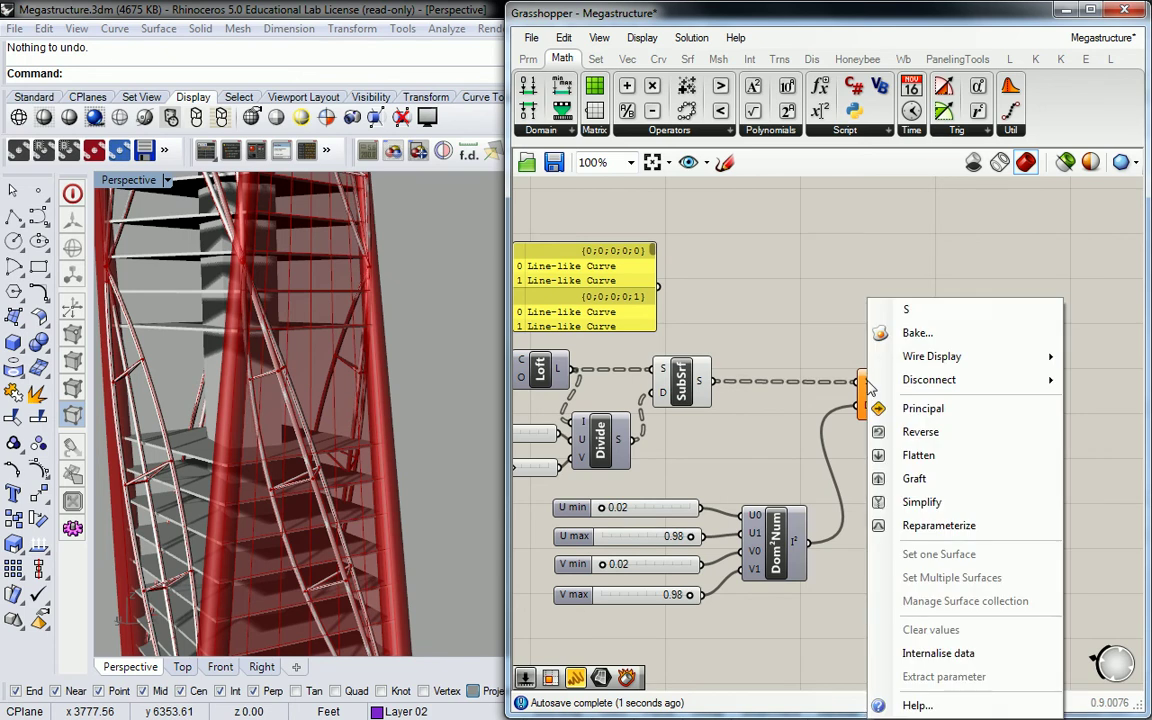
click(922, 502)
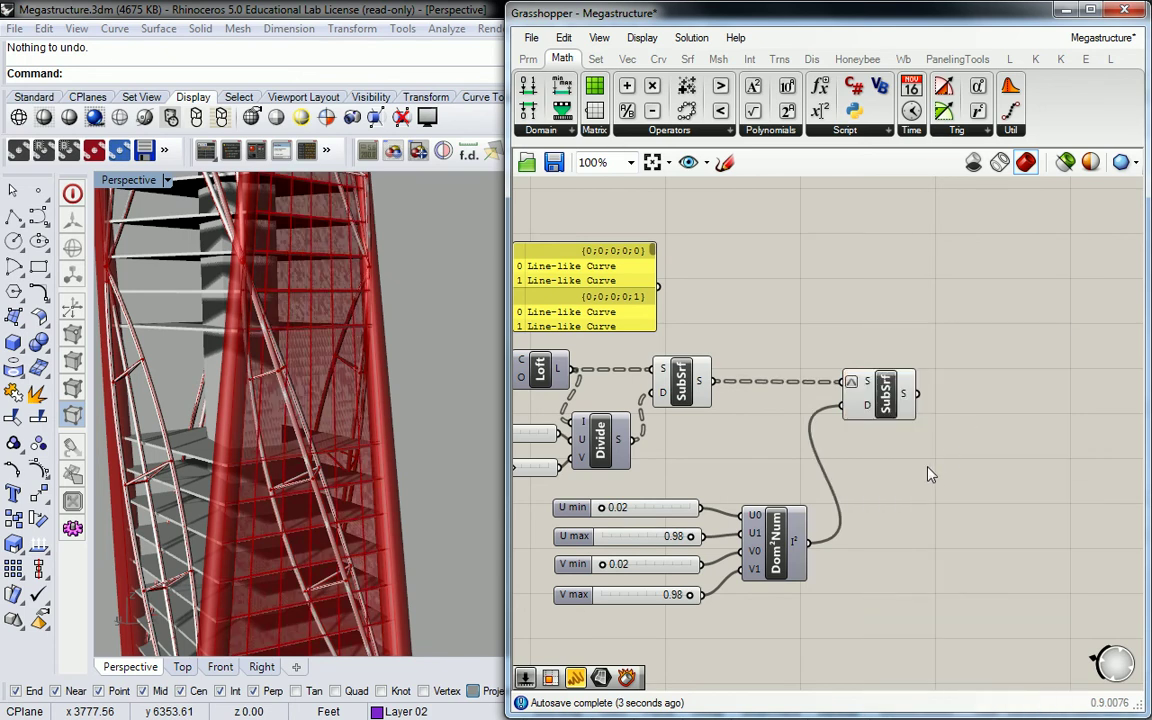
drag(888, 395, 918, 394)
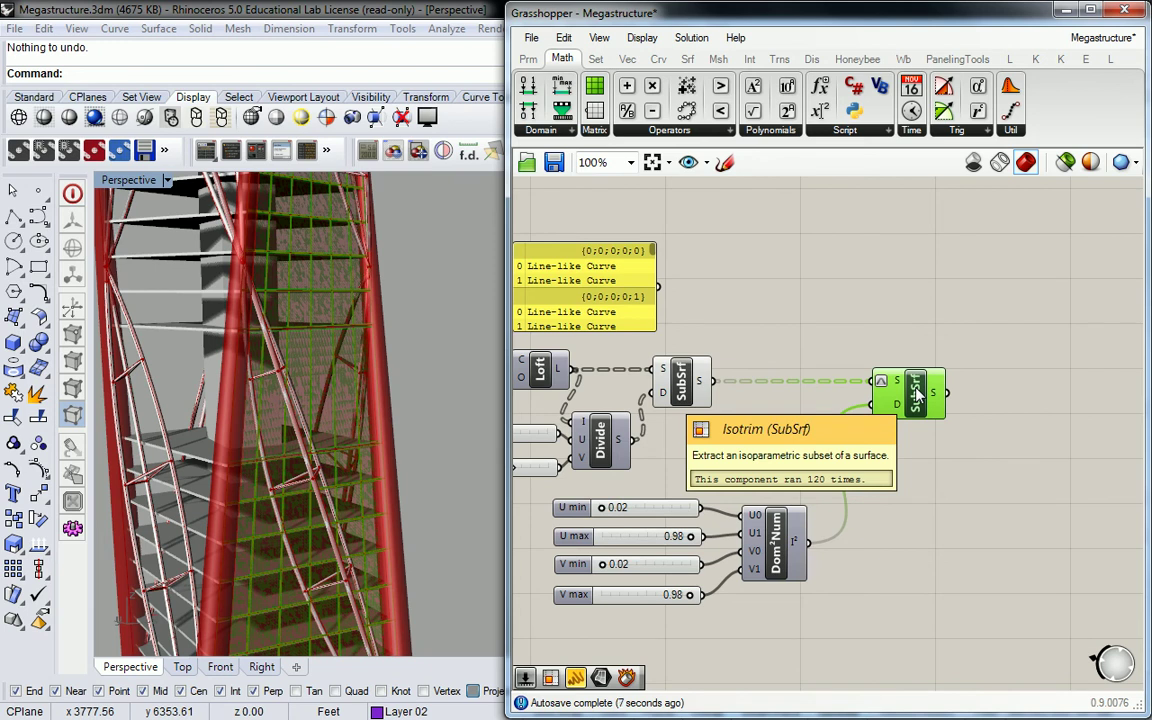
Examine up close the gaps between the inset panels on the tower facade in the perspective viewport
scroll(305, 313, up, 5)
scroll(221, 280, up, 2)
right_drag(221, 280, 282, 303)
scroll(267, 286, down, 3)
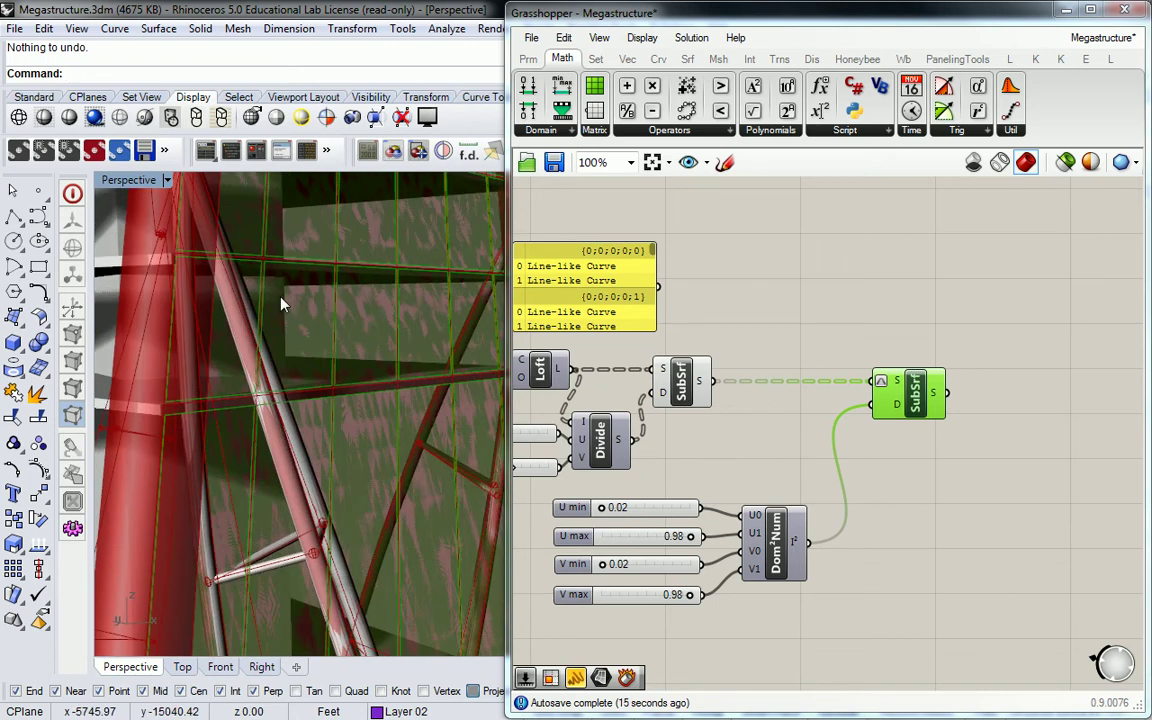
right_drag(283, 303, 228, 300)
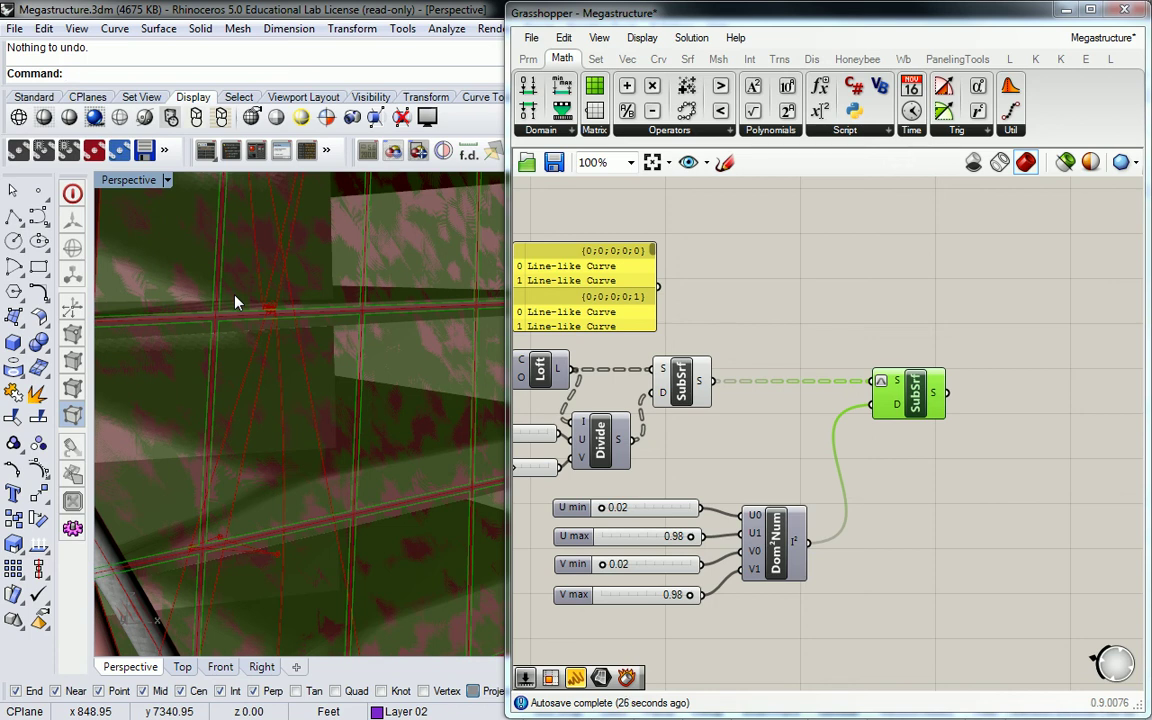
right_drag(237, 299, 293, 297)
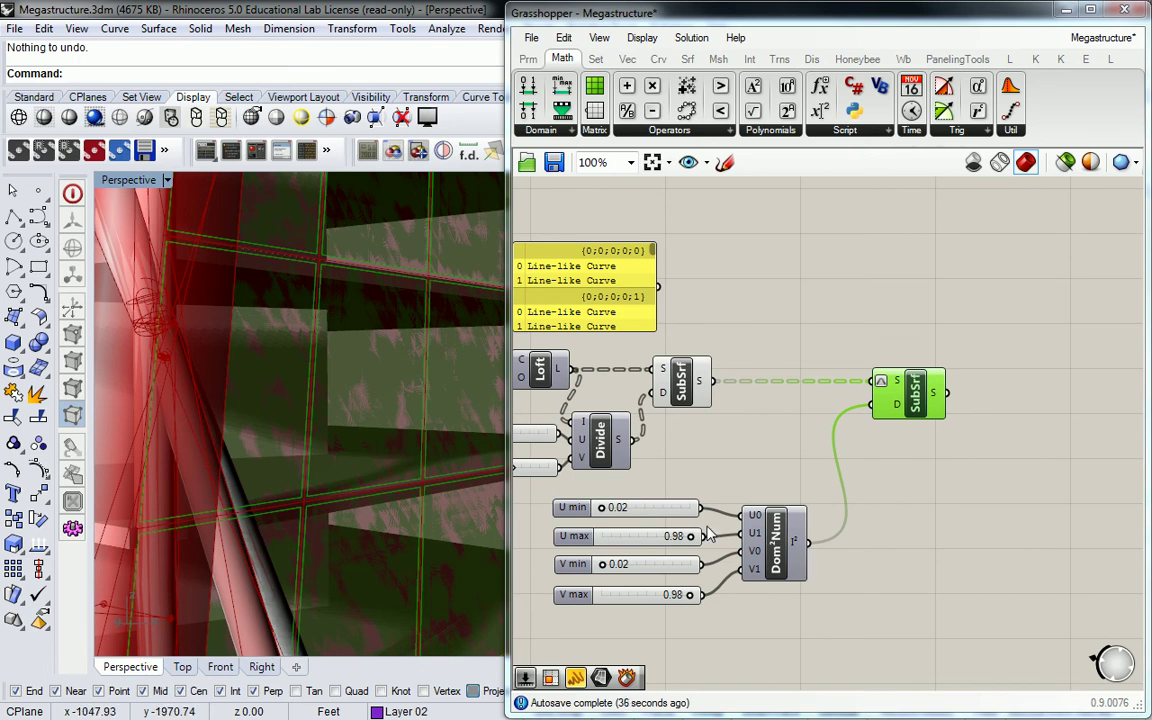
Set the U max slider to 0.90 to widen the gap along one edge of each facade panel
click(677, 596)
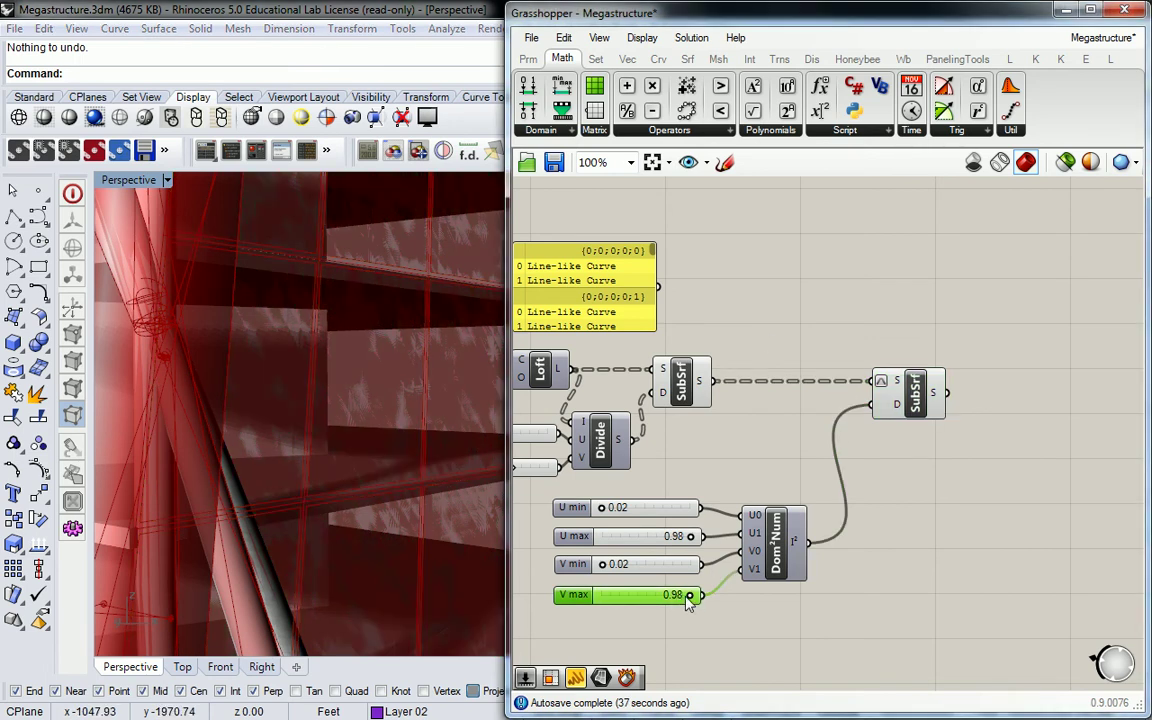
drag(687, 600, 690, 602)
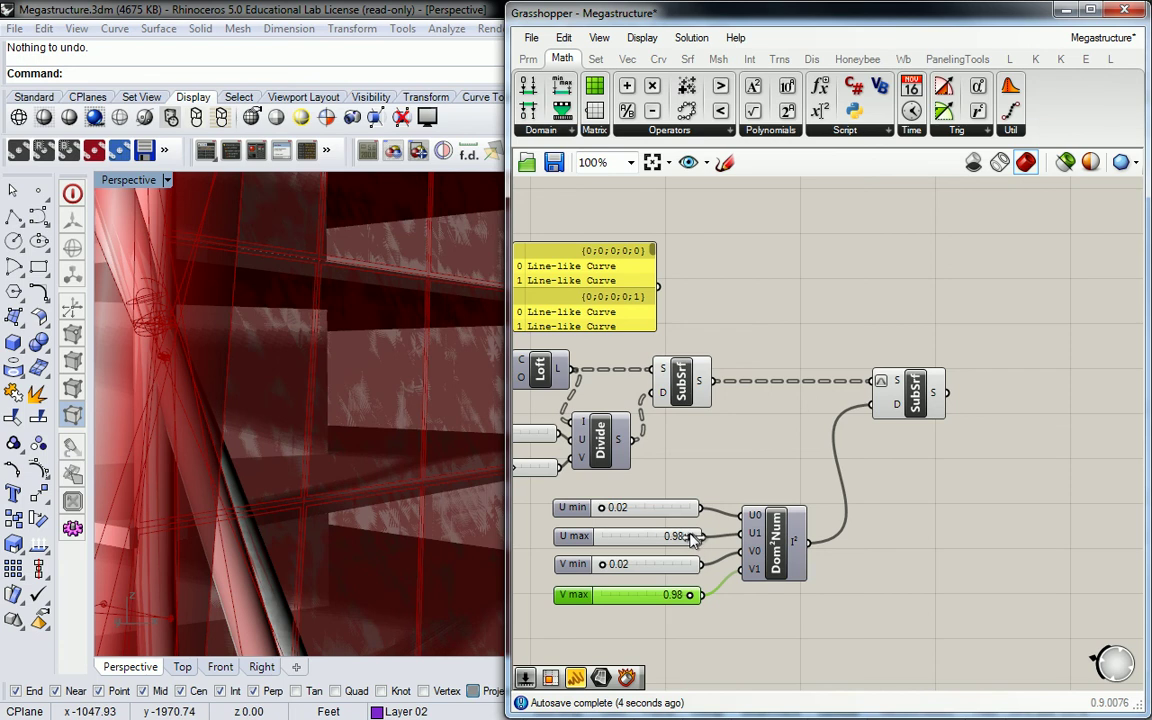
drag(690, 537, 686, 540)
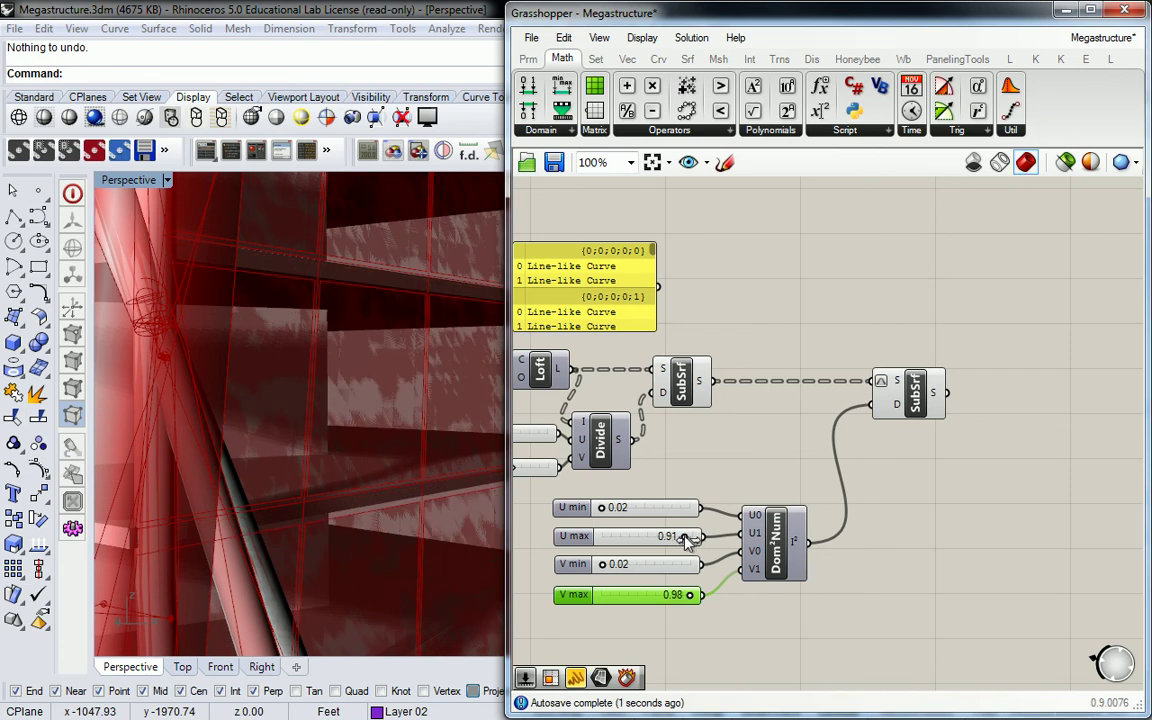
click(673, 540)
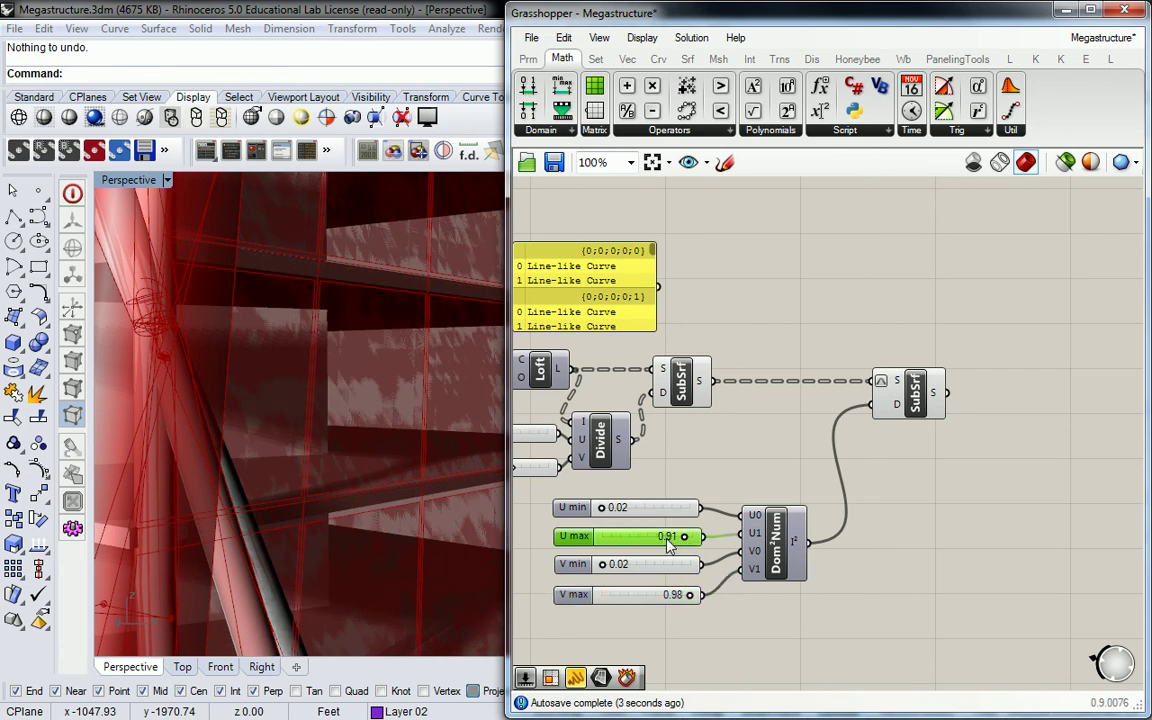
double_click(671, 540)
text(.9)
click(673, 537)
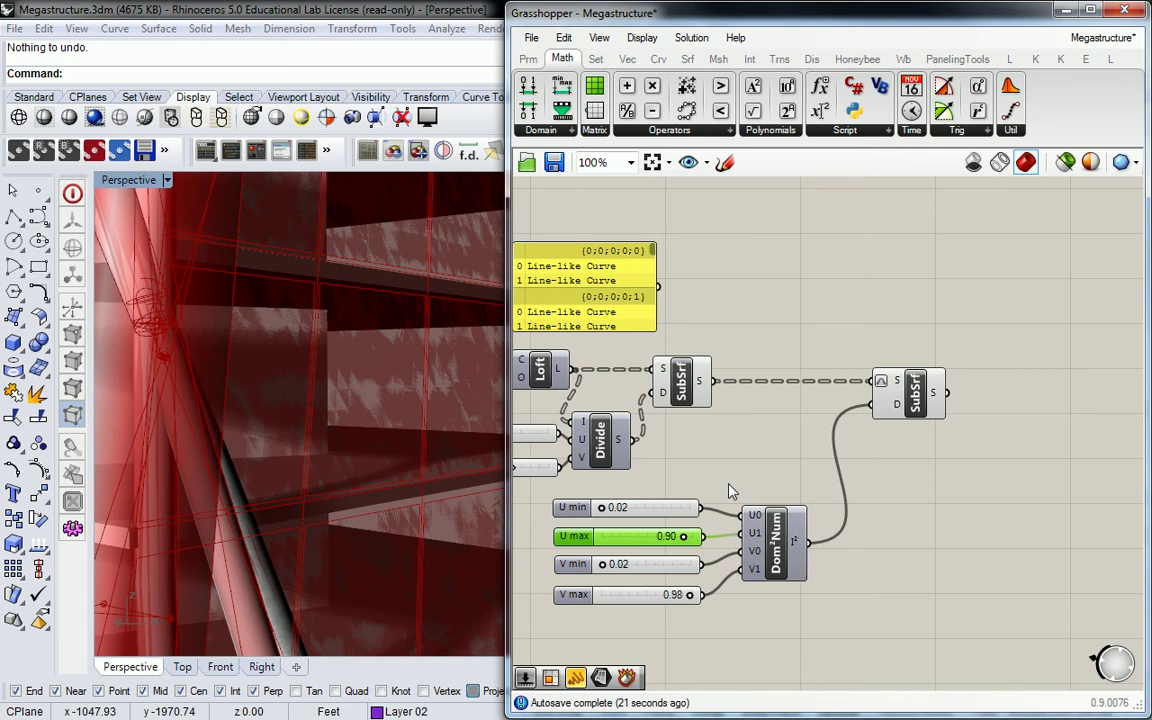
Compare the inset panels of the second Isotrim with the full subdivided surfaces of the first by highlighting each component
click(908, 398)
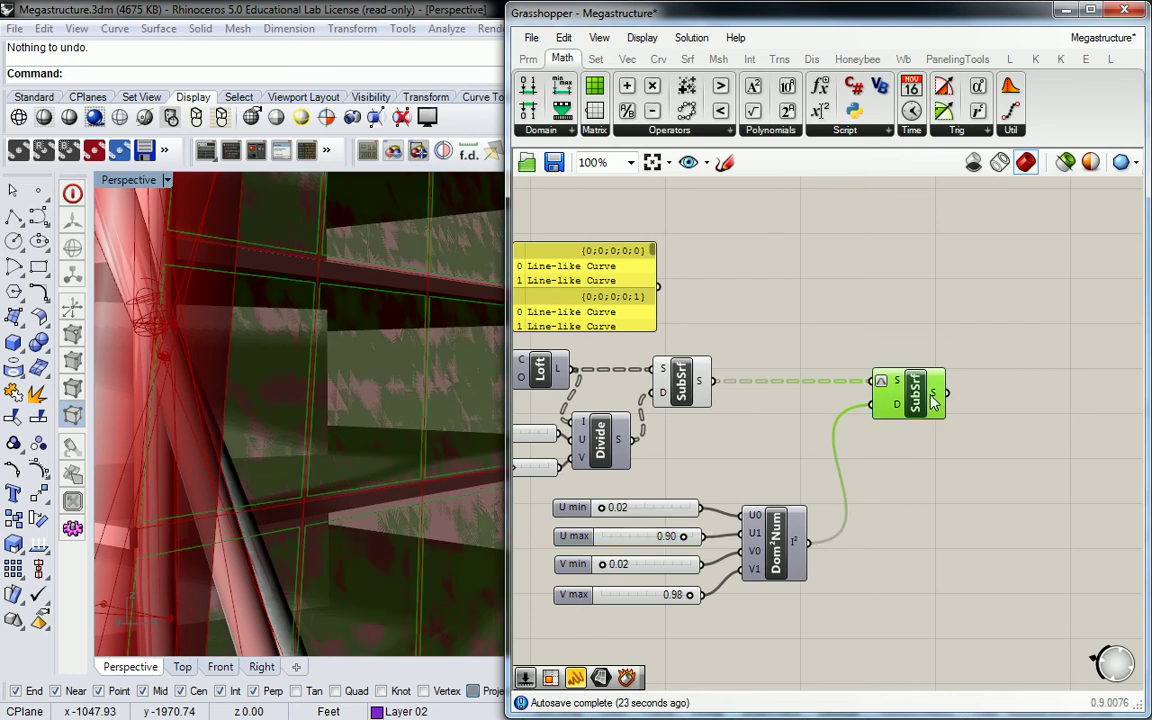
mouse_move(933, 401)
click(681, 382)
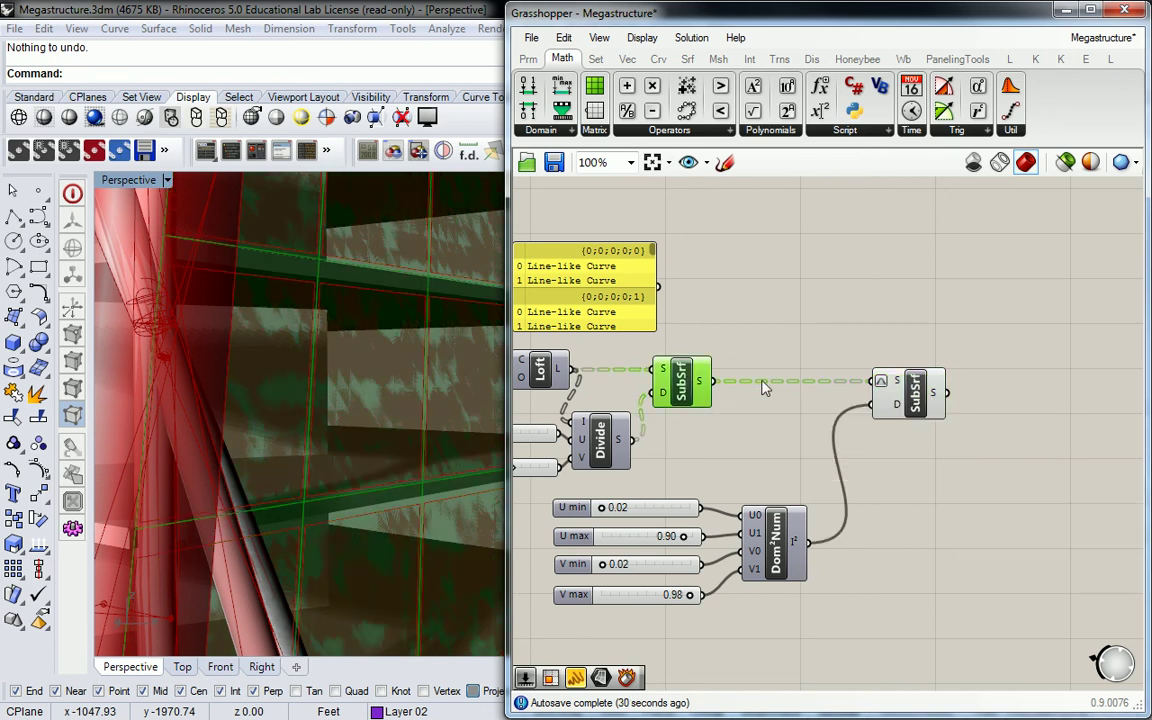
Highlight the two Isotrim components alternately to check the inset panels against the full facade surfaces in the viewport
click(905, 400)
click(698, 388)
click(908, 400)
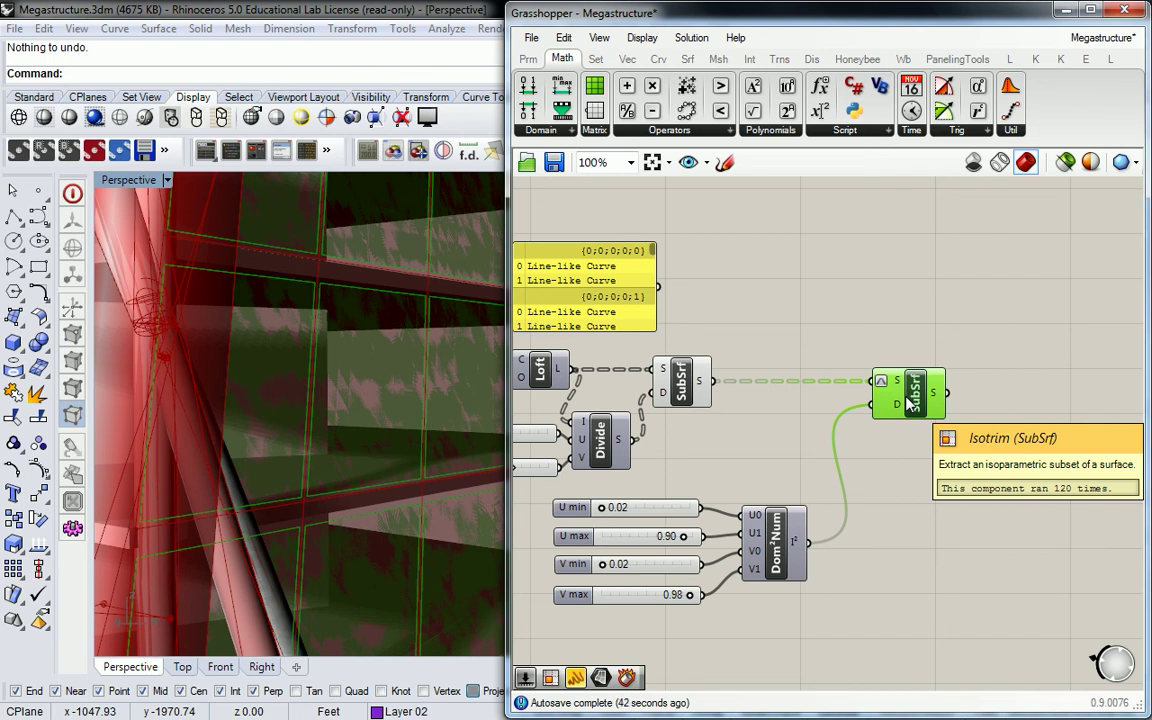
click(910, 239)
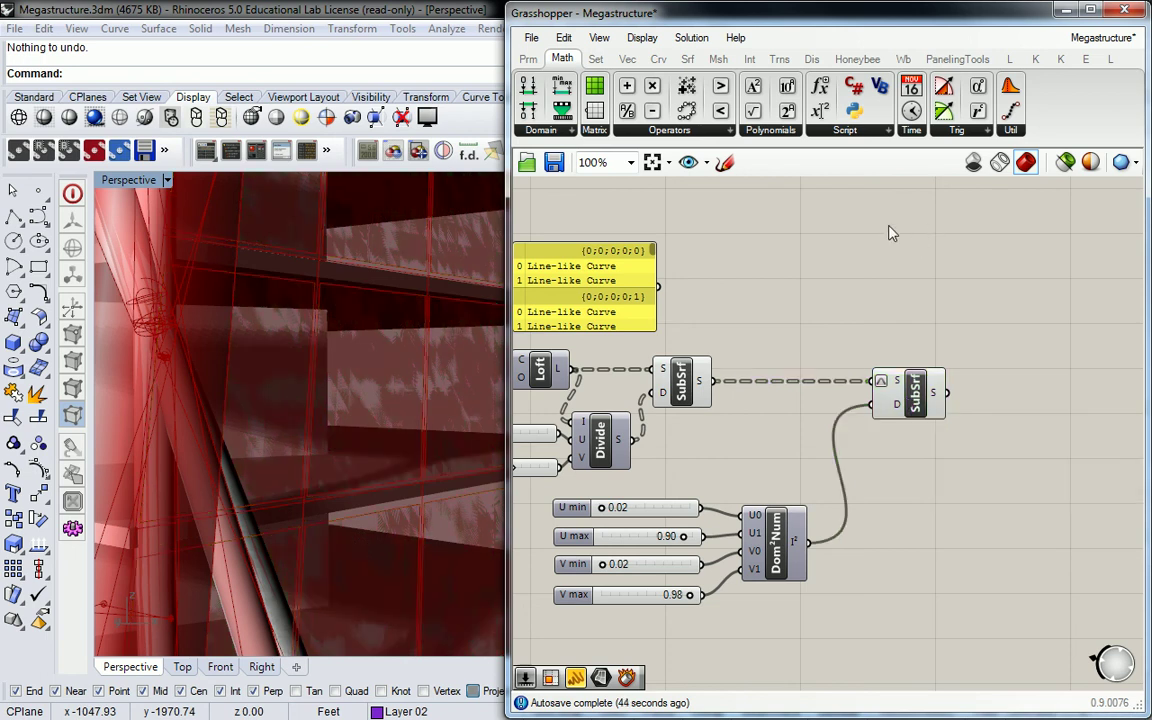
Add a Solid Difference component, with the first Isotrim's surfaces as input A and the second Isotrim's inset panels as input B
click(688, 59)
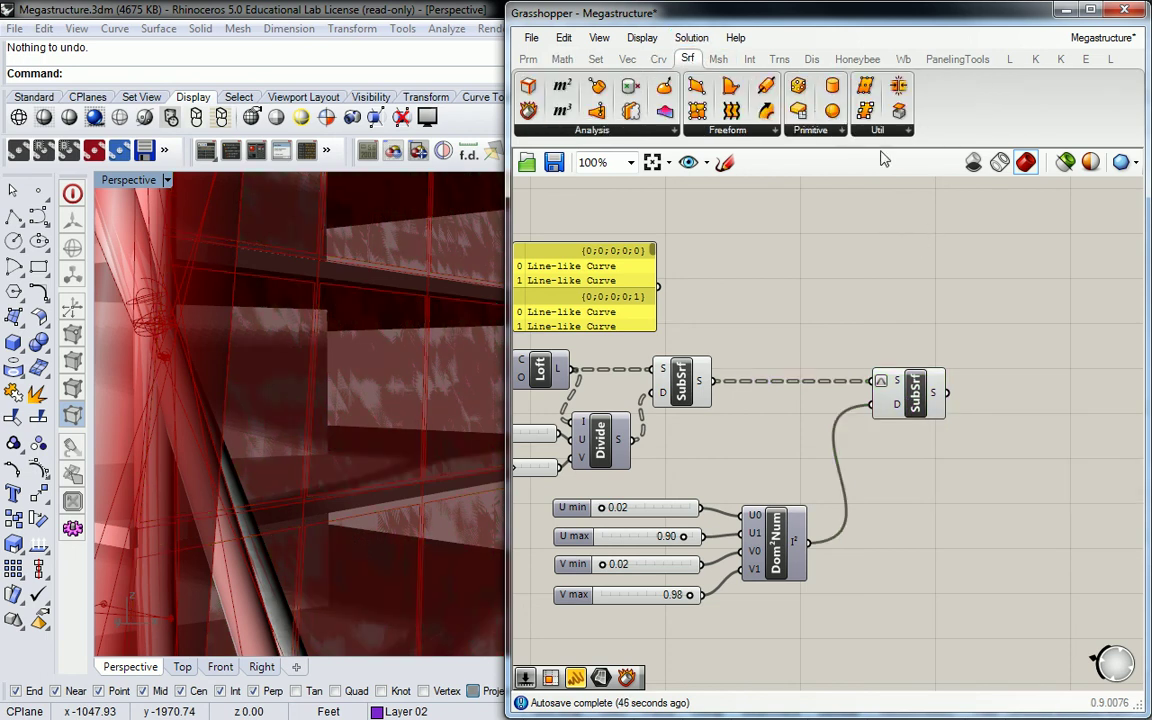
click(749, 60)
click(818, 132)
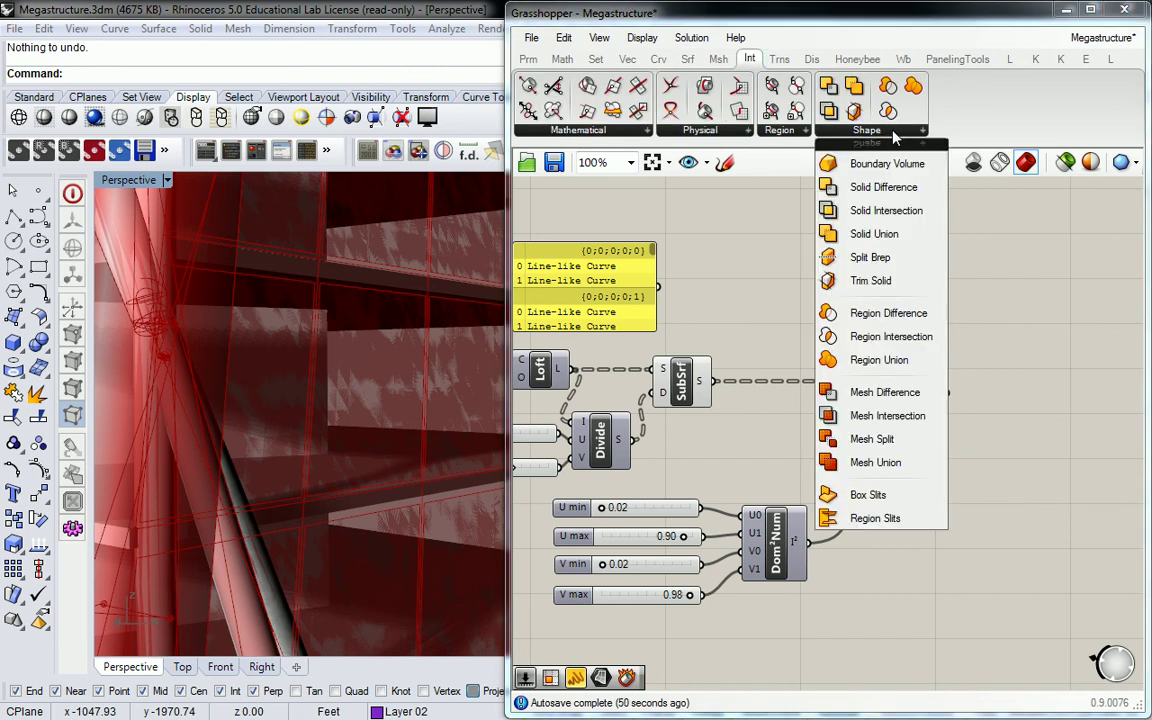
drag(874, 187, 1009, 338)
click(901, 326)
drag(713, 382, 988, 328)
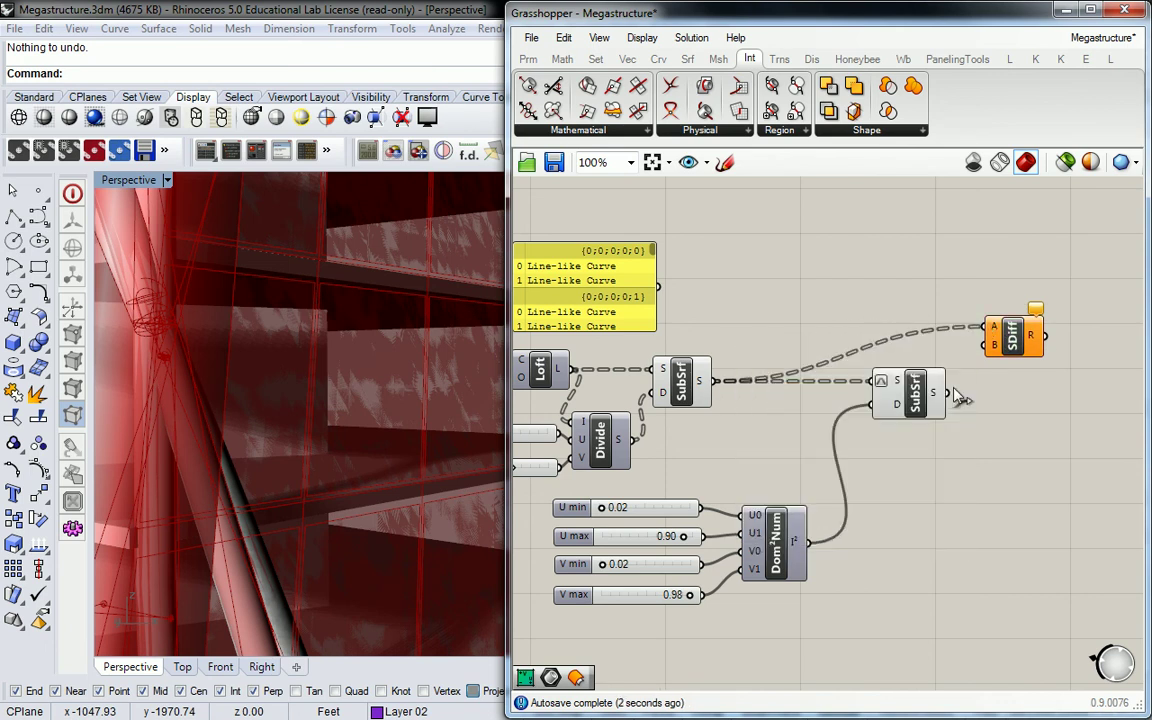
drag(950, 392, 988, 347)
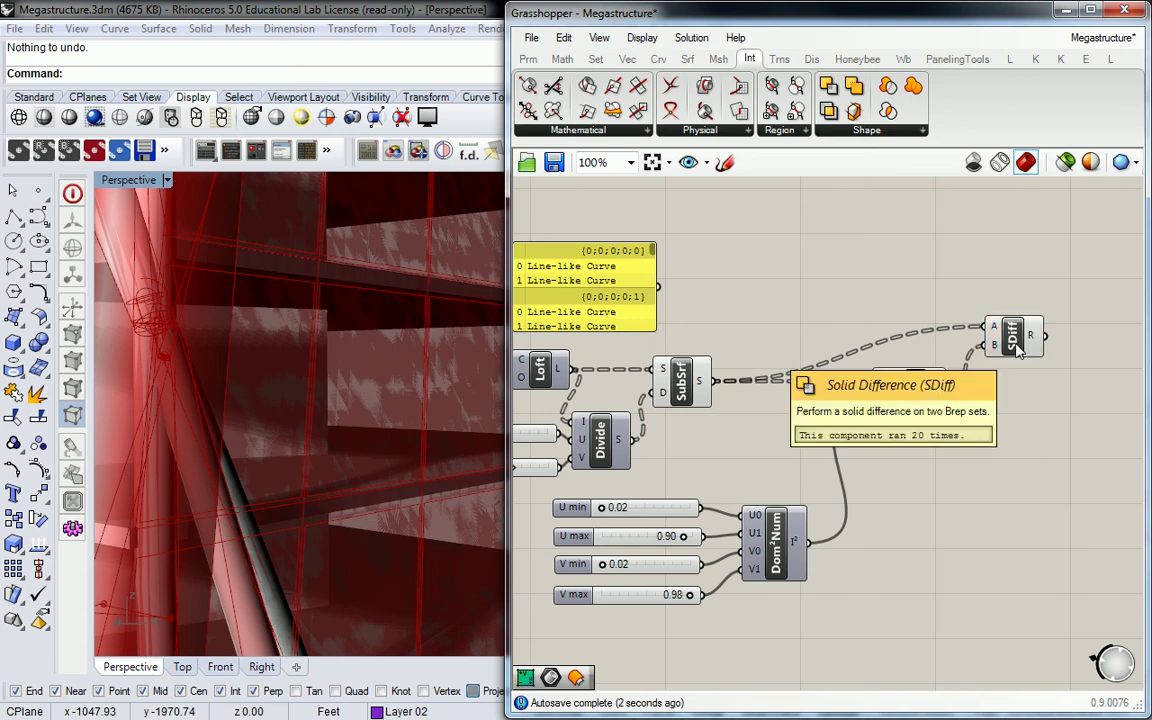
Turn off the viewport preview of both Isotrim components so only the Solid Difference result represents the facade
click(1015, 345)
drag(960, 226, 641, 487)
middle_click(696, 392)
click(756, 337)
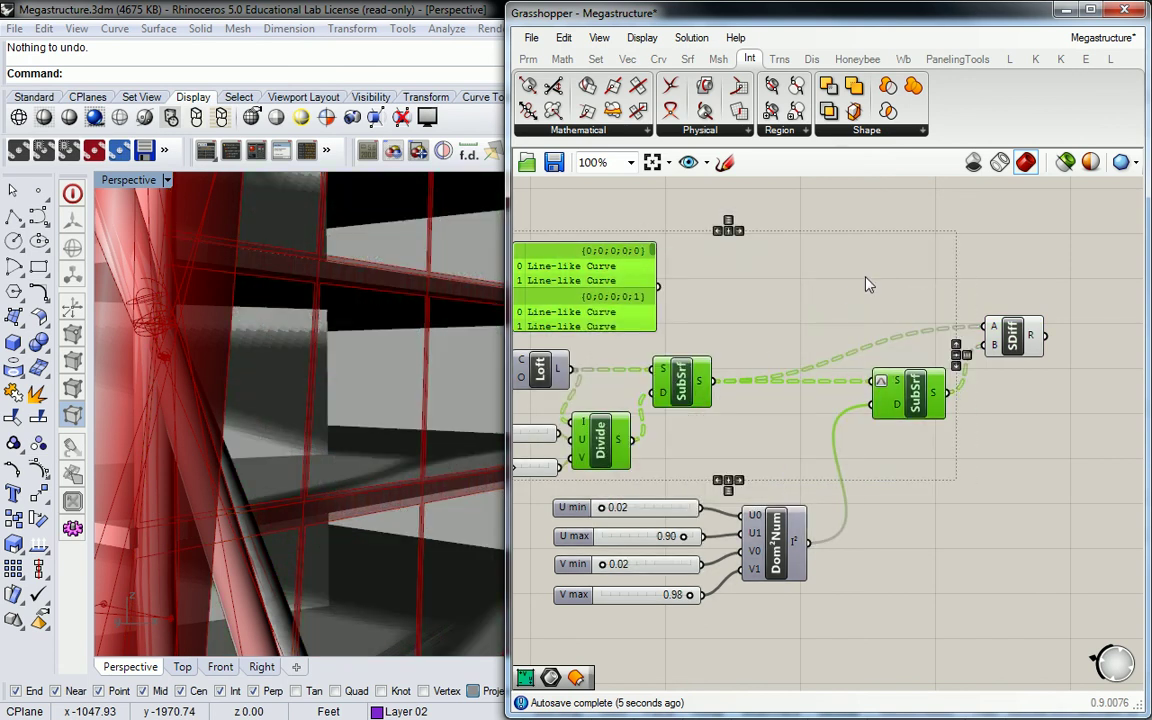
click(843, 295)
Highlight the Solid Difference result and examine the mullion frames across the whole tower in the perspective viewport
click(1007, 337)
right_drag(430, 495, 304, 372)
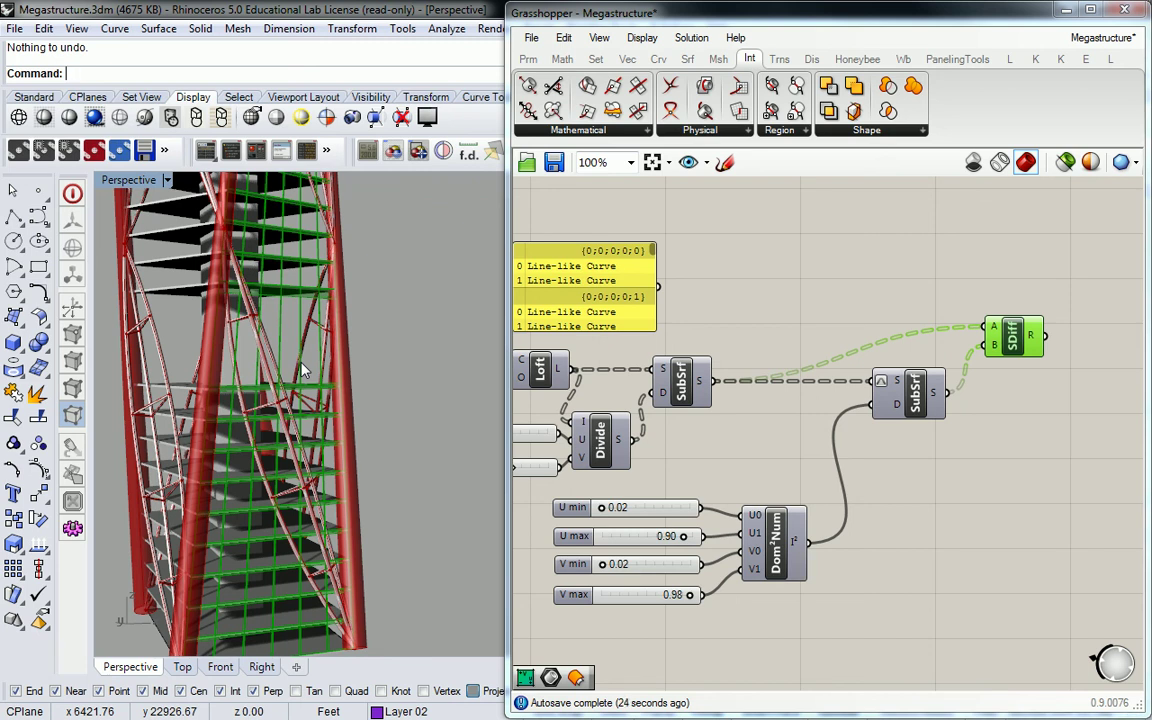
right_drag(725, 292, 801, 280)
scroll(804, 288, down, 1)
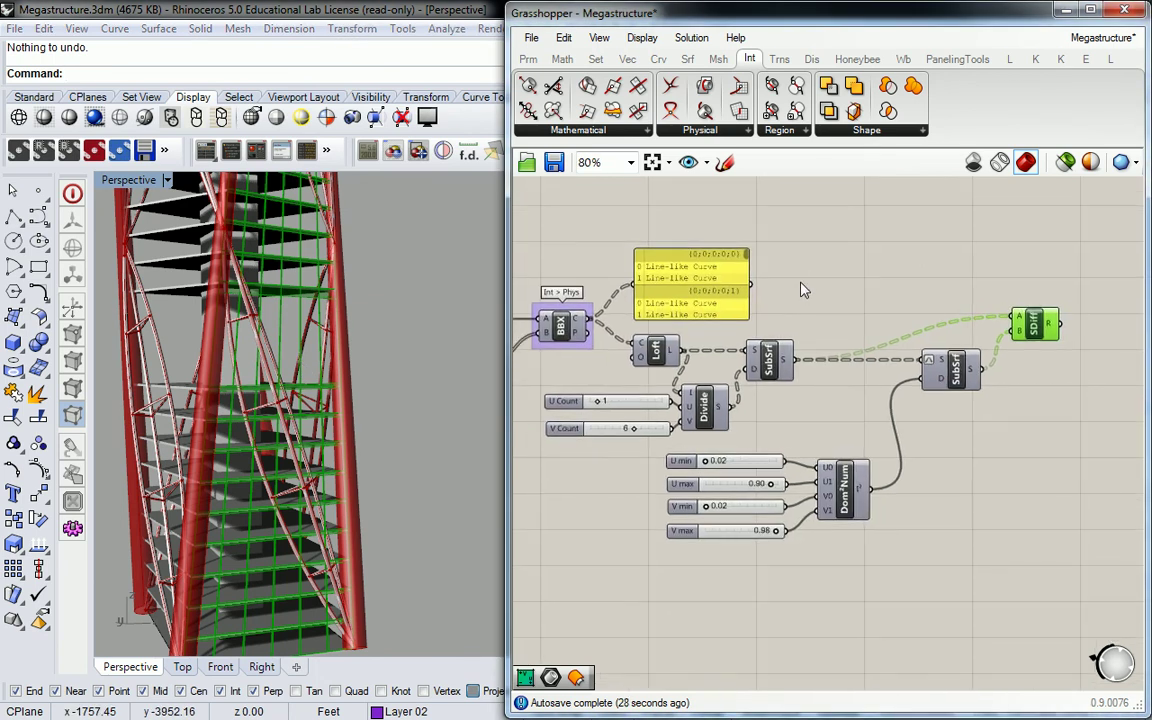